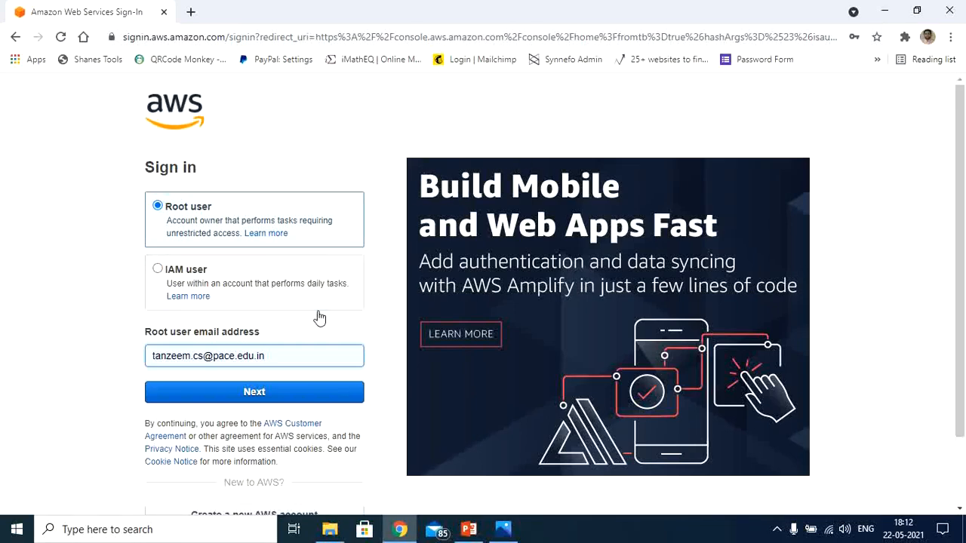
Sign in as the root user with the prefilled e-mail, entering the security check characters and submitting the account password.
left_click(272, 394)
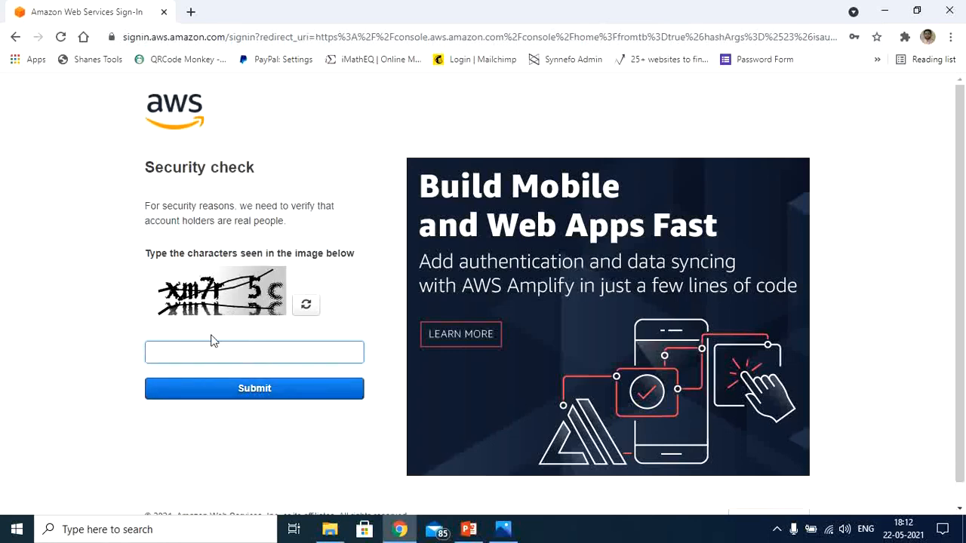
type("xm7r5c")
left_click(254, 396)
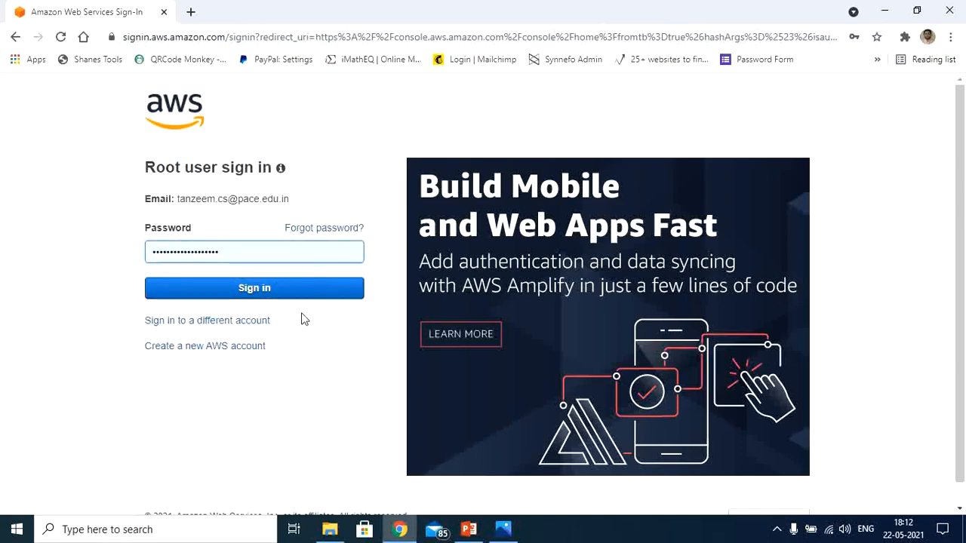
left_click(291, 289)
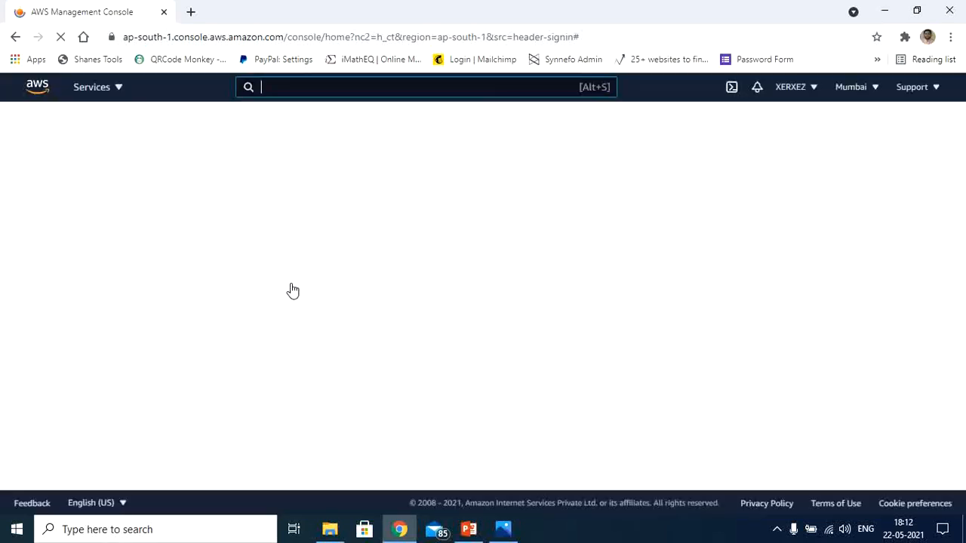
Switch the console region to N. Virginia and browse the list of all services.
left_click(871, 90)
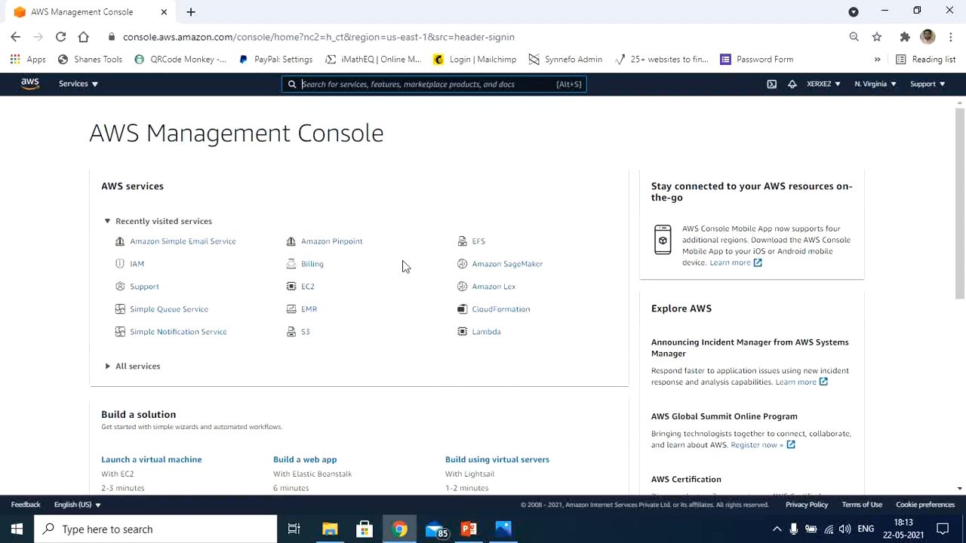
left_click(95, 87)
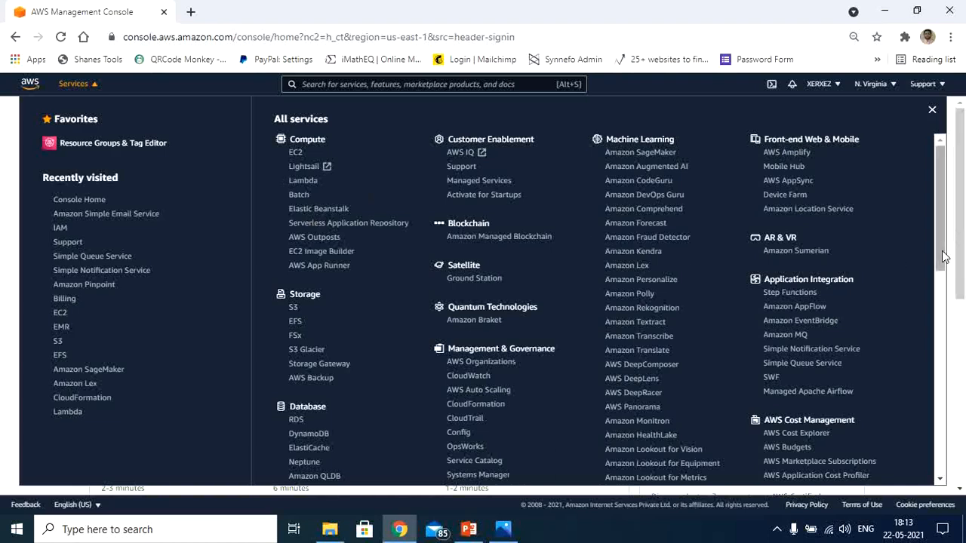
left_click_drag(941, 263, 943, 204)
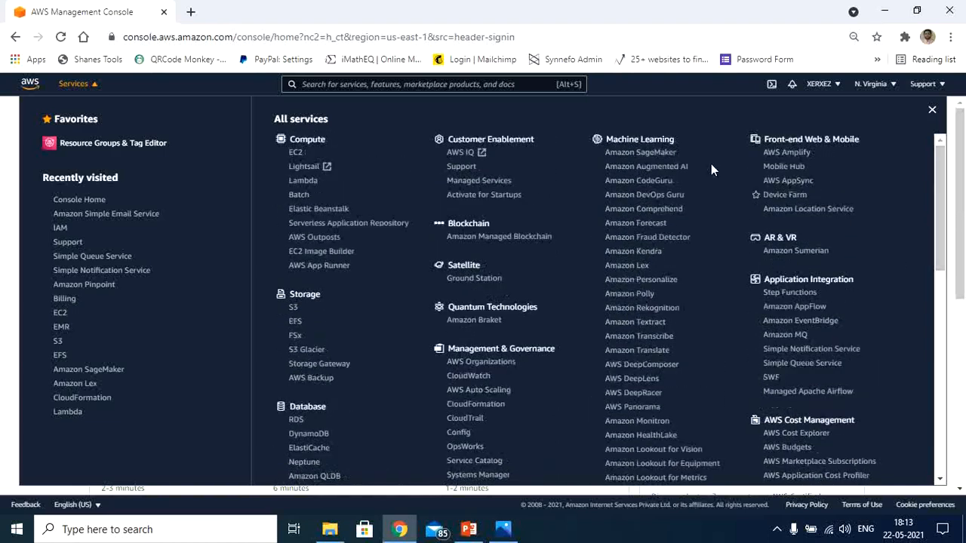
Search the services for EMR and open the EMR console.
left_click(464, 85)
type("EMR")
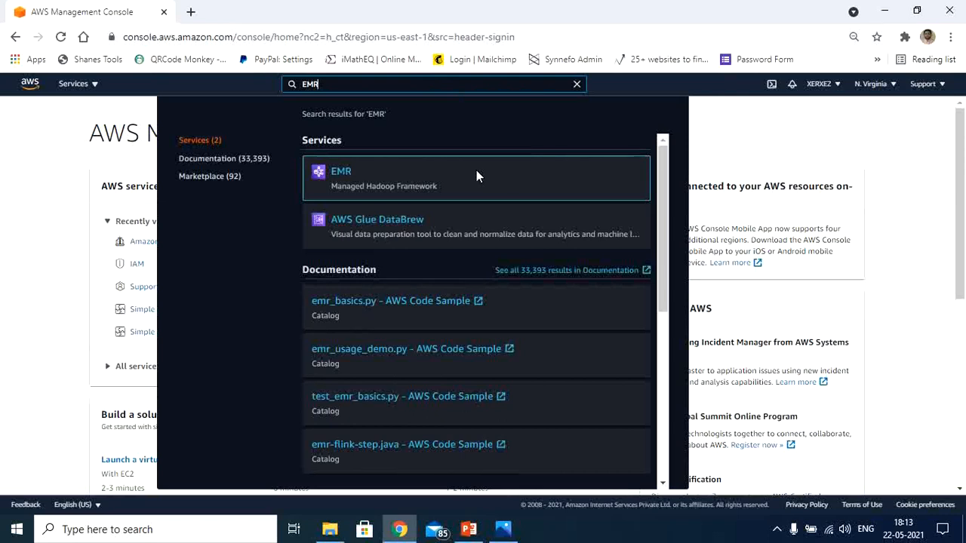
left_click(346, 180)
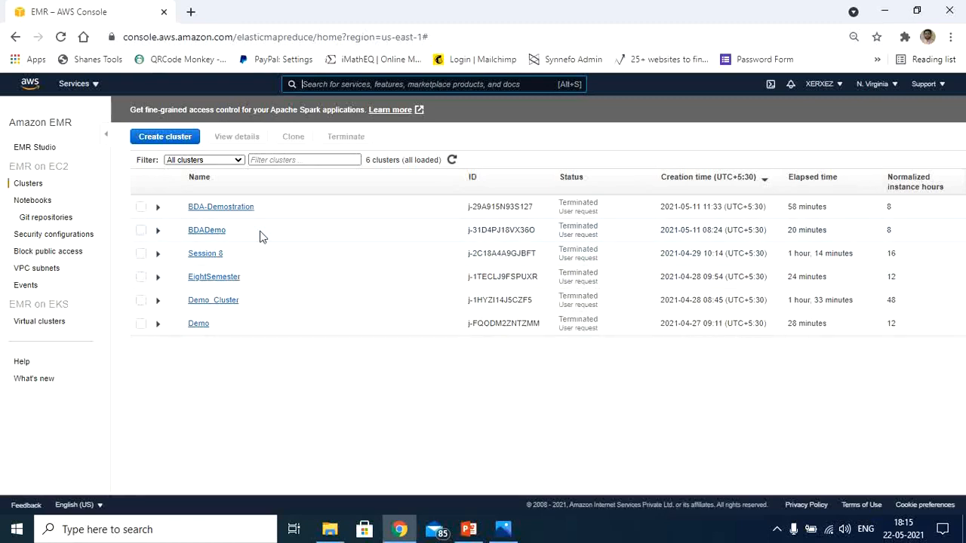
Start creating a cluster with quick options and set its name to Xerxez.
left_click(173, 142)
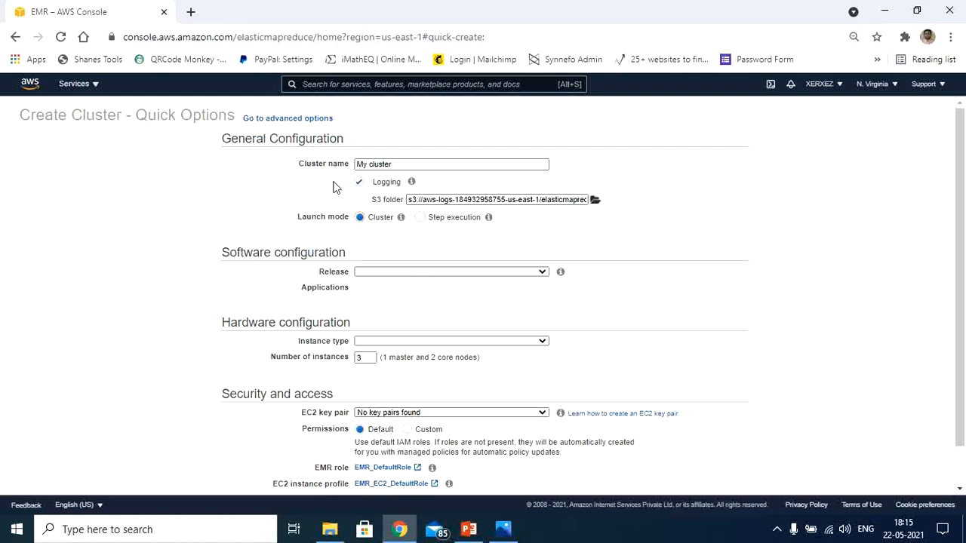
left_click(401, 163)
key("BackSpace")
key("BackSpace")
key("BackSpace")
key("BackSpace")
key("BackSpace")
key("BackSpace")
key("BackSpace")
key("BackSpace")
key("BackSpace")
key("BackSpace")
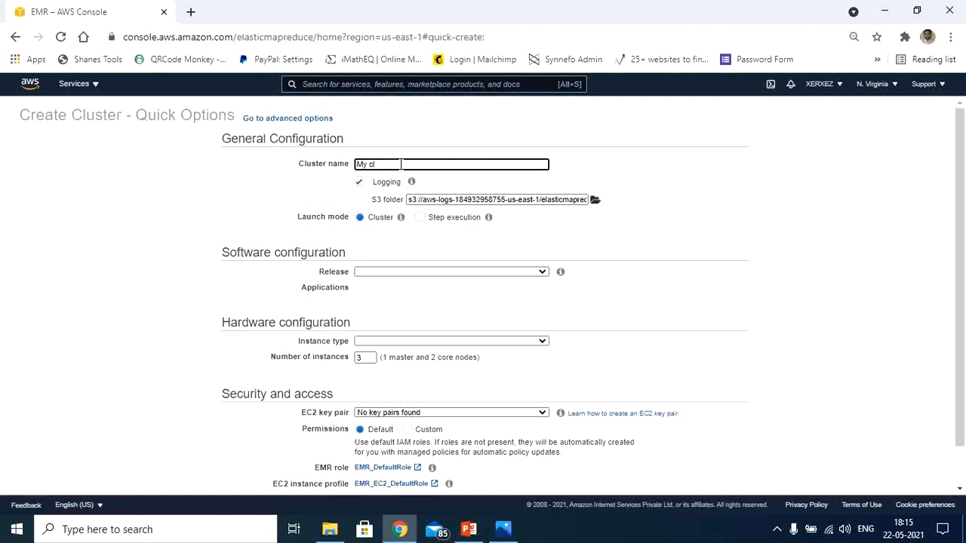
type("Xerxez")
scroll(959, 279, "down", 1)
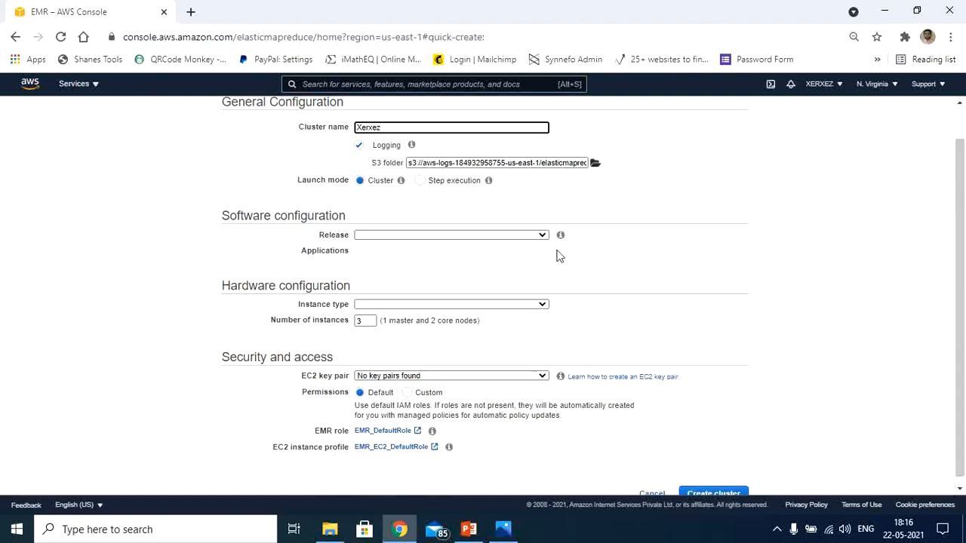
left_click(486, 237)
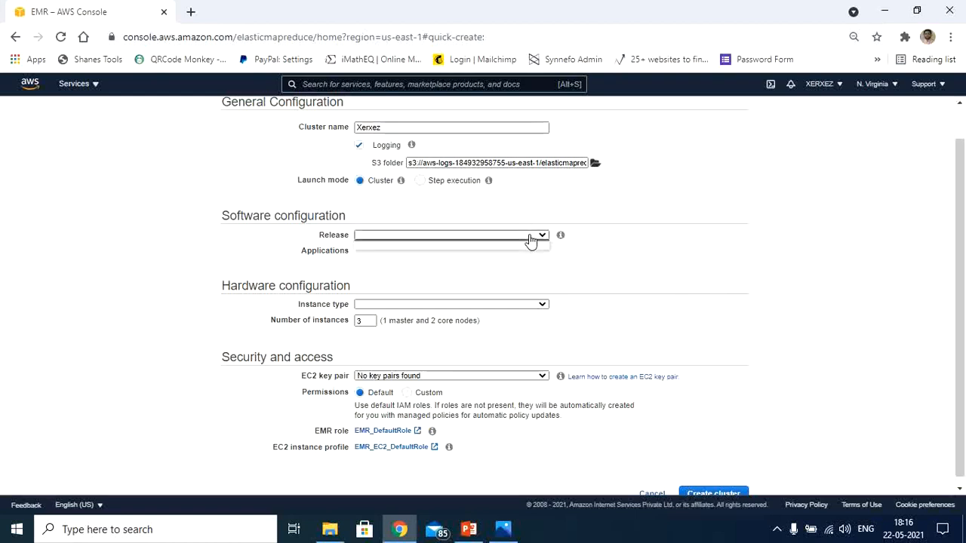
left_click(777, 532)
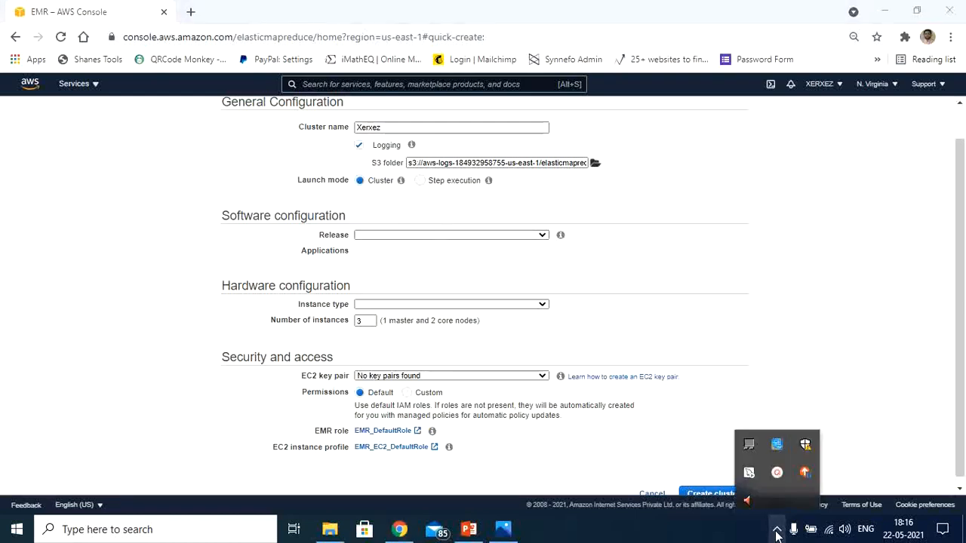
left_click(781, 481)
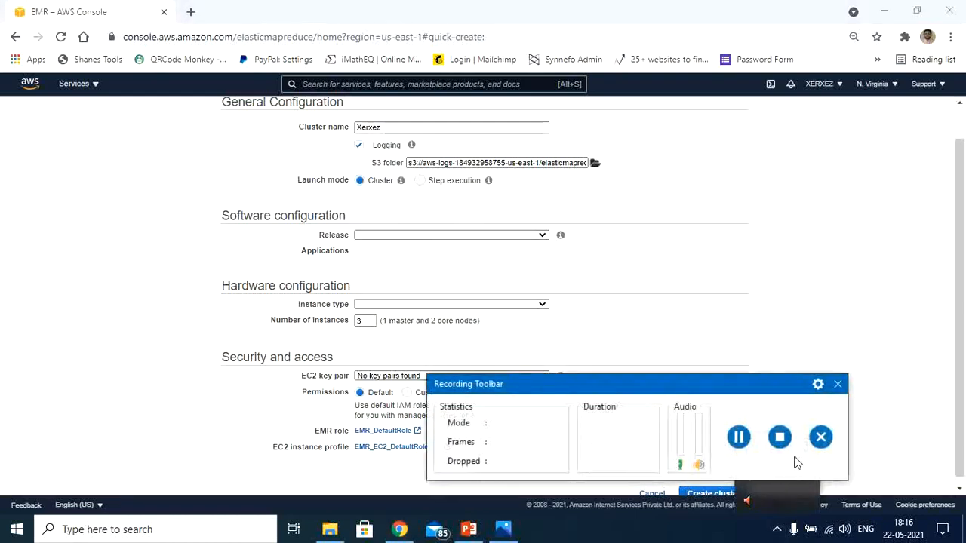
left_click(738, 437)
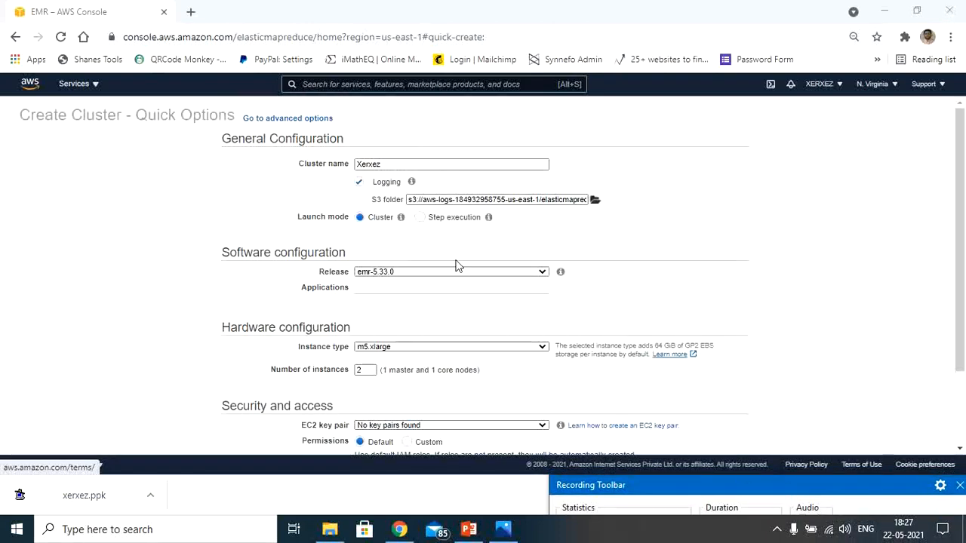
Switch to Photos to examine the Hadoop ecosystem diagram, and return to the cluster creation form.
left_click(423, 199)
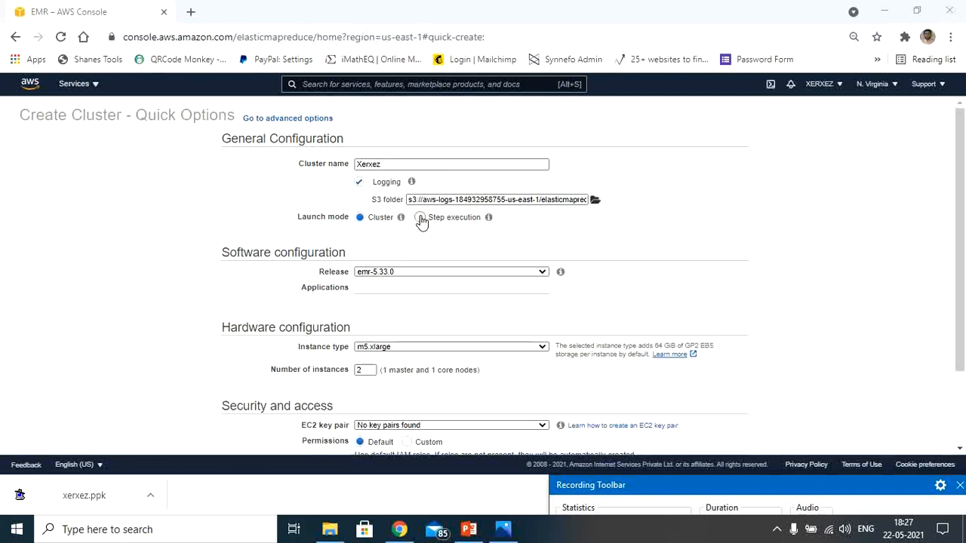
left_click(503, 530)
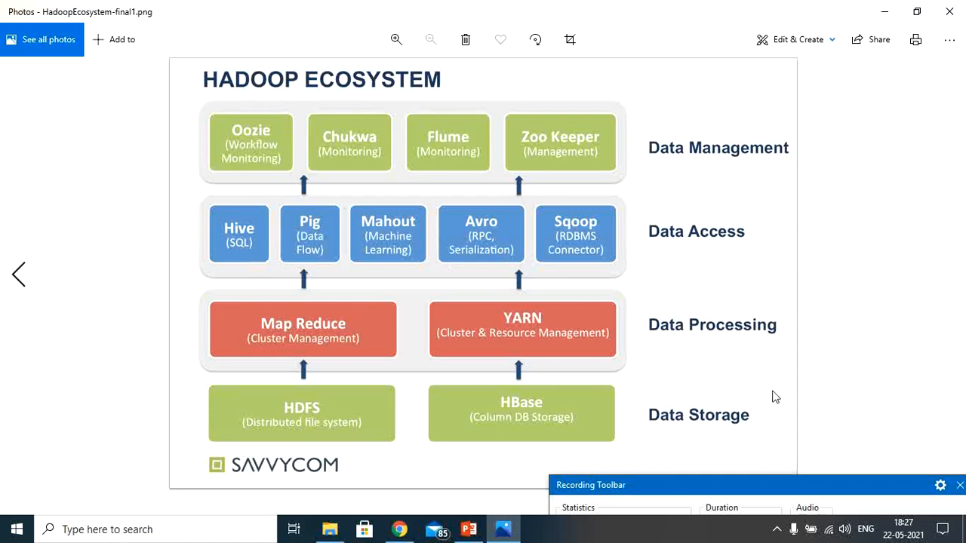
left_click_drag(842, 485, 840, 460)
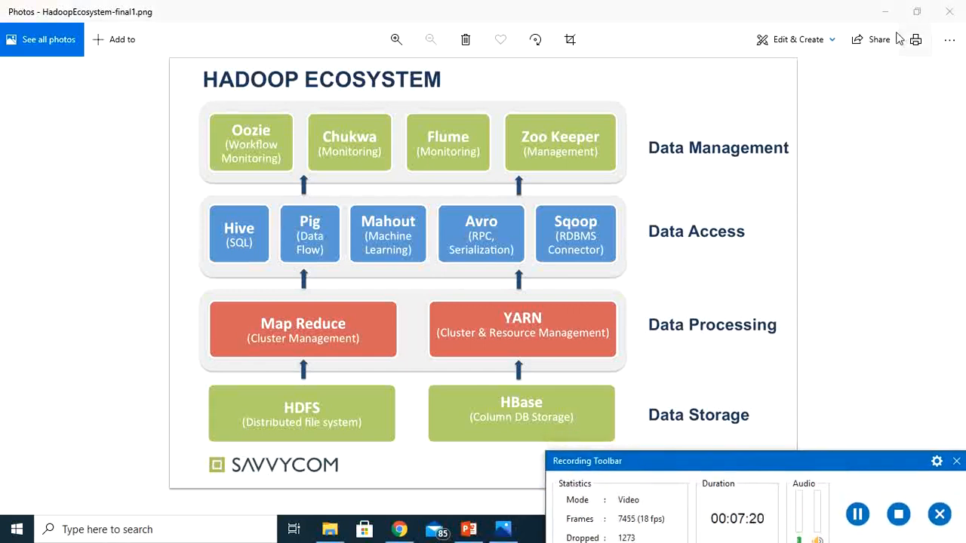
left_click(883, 13)
left_click(881, 14)
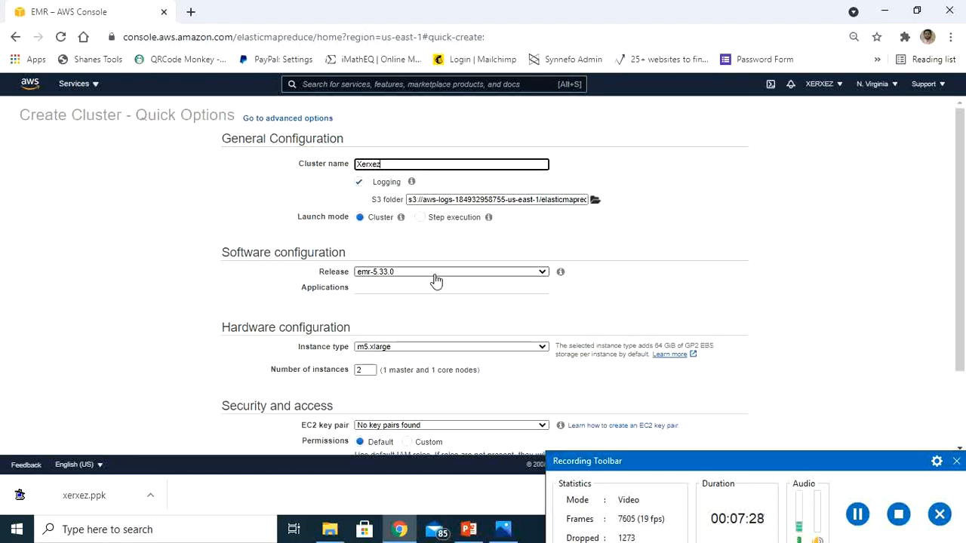
Select emr-5.33.0 as the software release and review its application bundles.
left_click(436, 273)
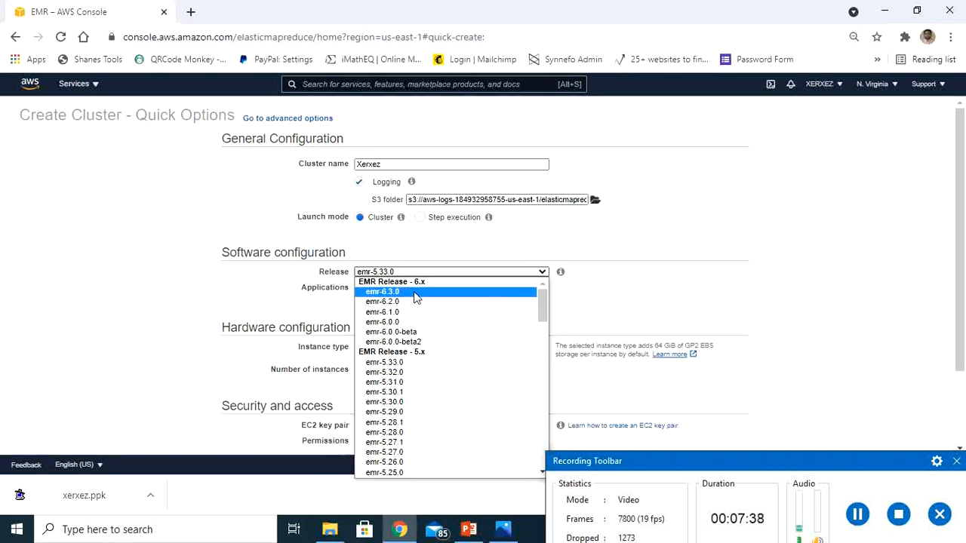
left_click(414, 365)
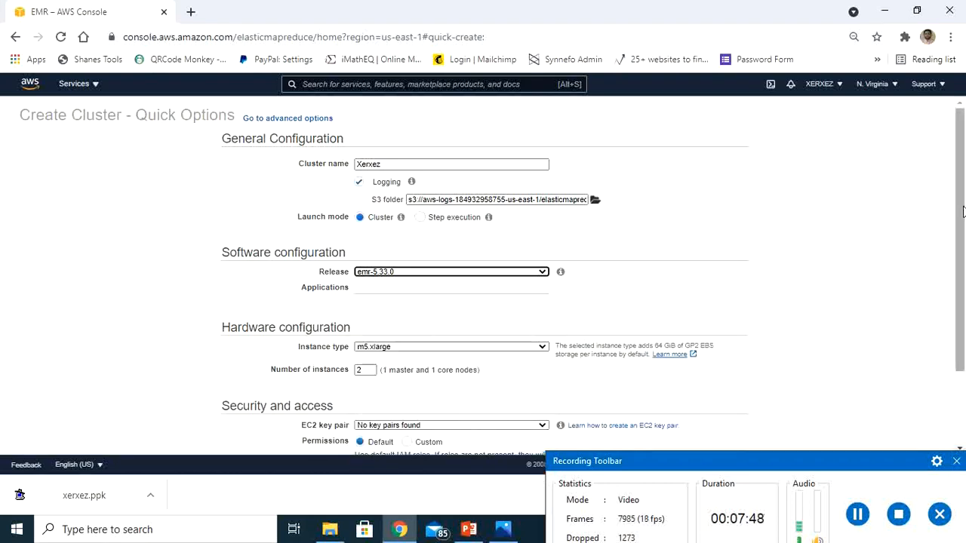
left_click_drag(961, 216, 962, 279)
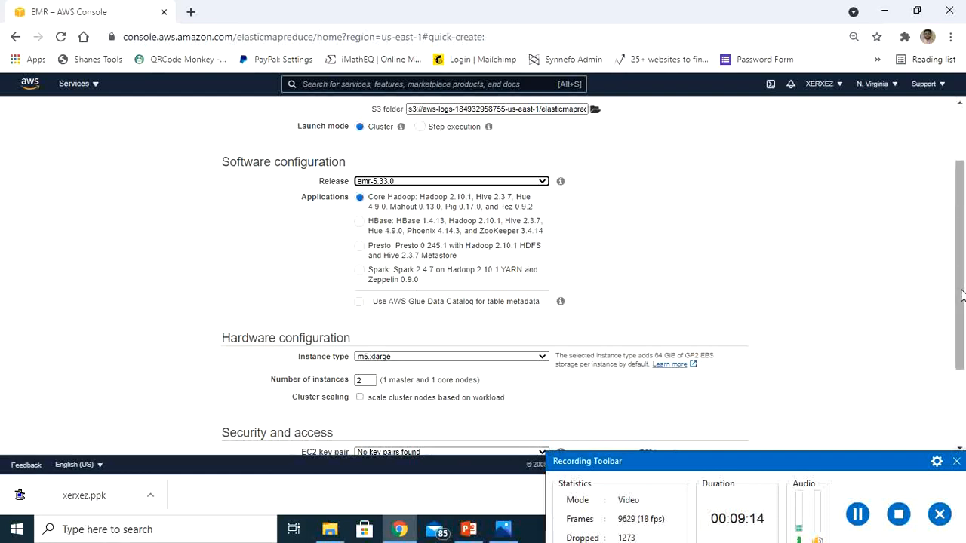
Switch the launch mode to Step execution to view its options, and set it back to Cluster.
scroll(959, 294, "up", 1)
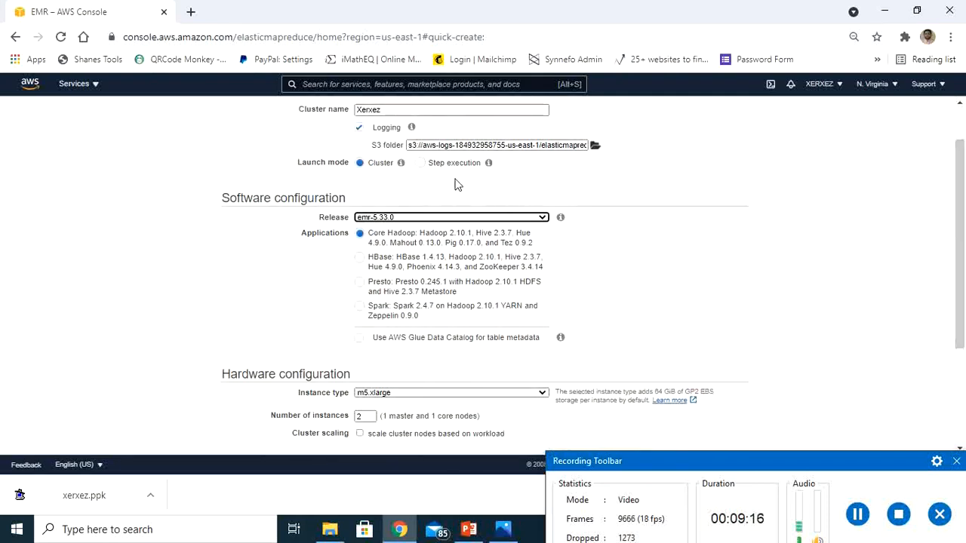
left_click(420, 163)
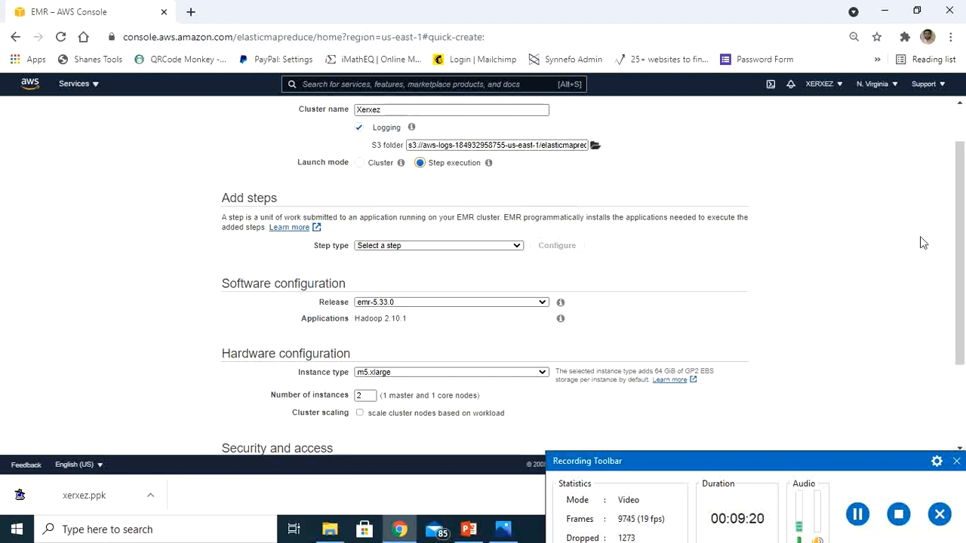
left_click_drag(961, 234, 963, 199)
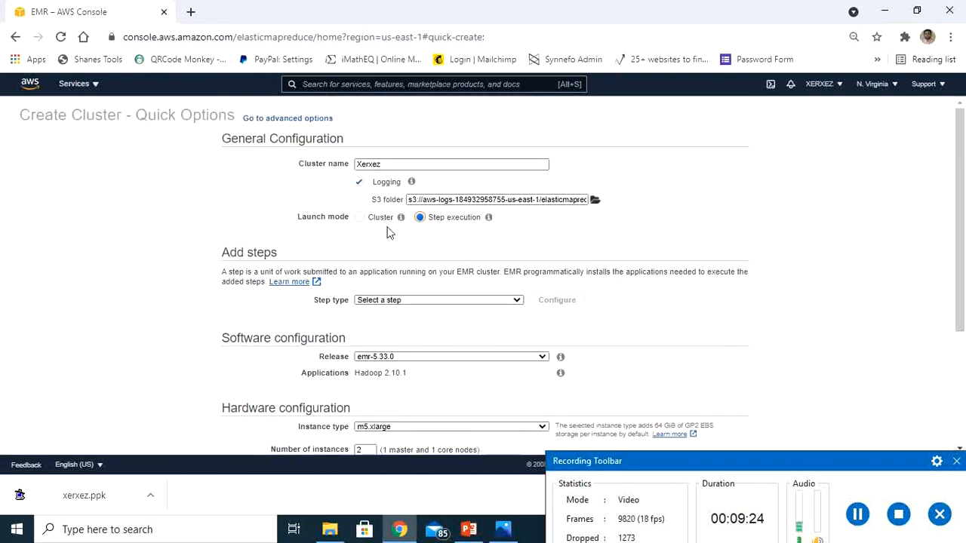
left_click(360, 218)
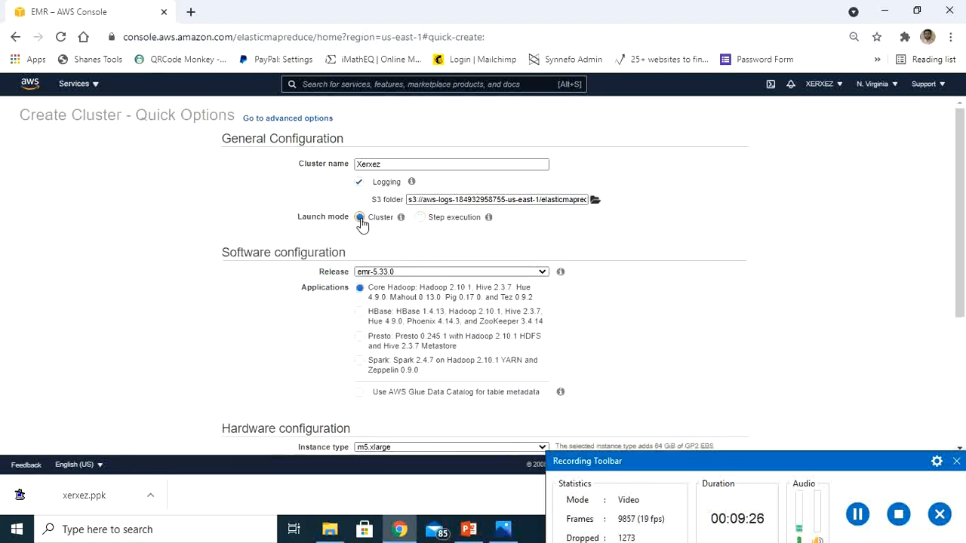
Set the hardware instance type to m4.large.
left_click_drag(963, 232, 963, 366)
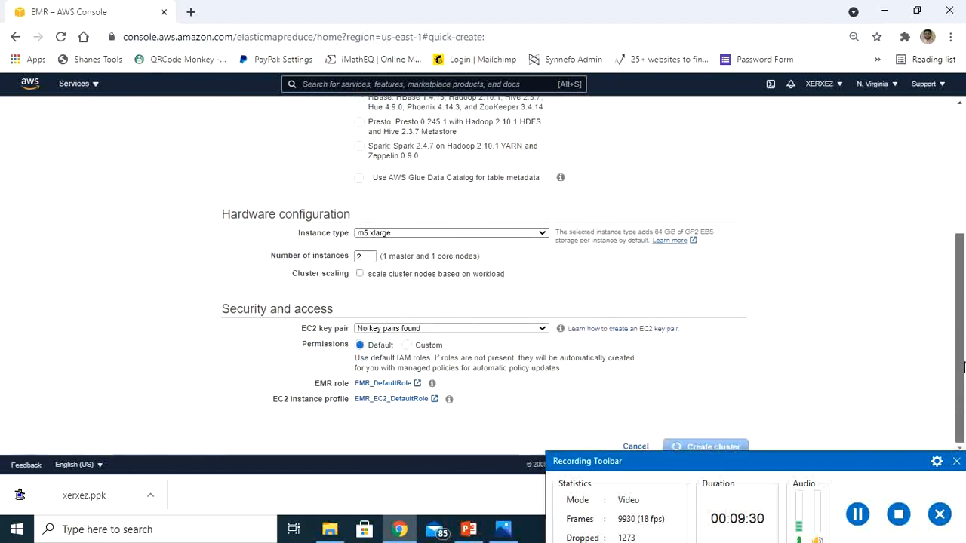
left_click(417, 235)
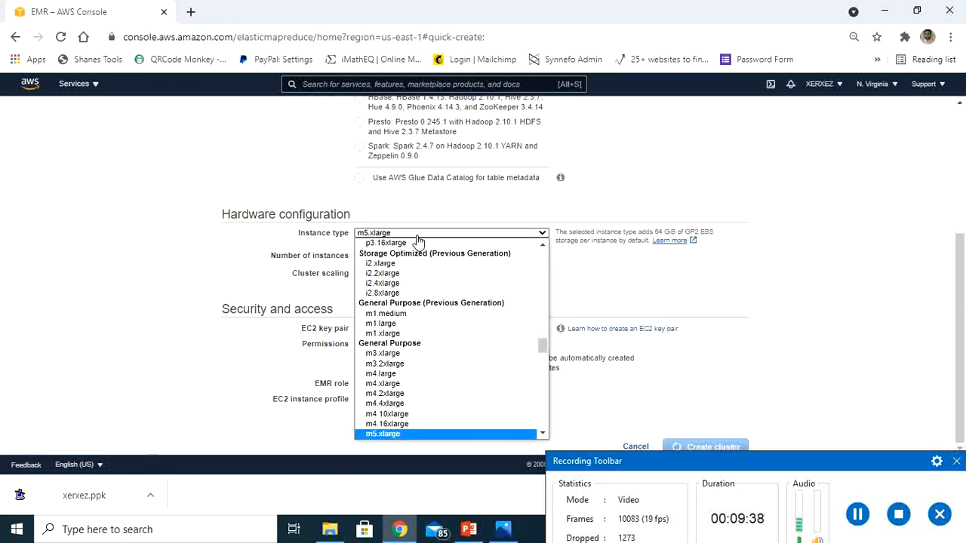
scroll(533, 383, "up", 1)
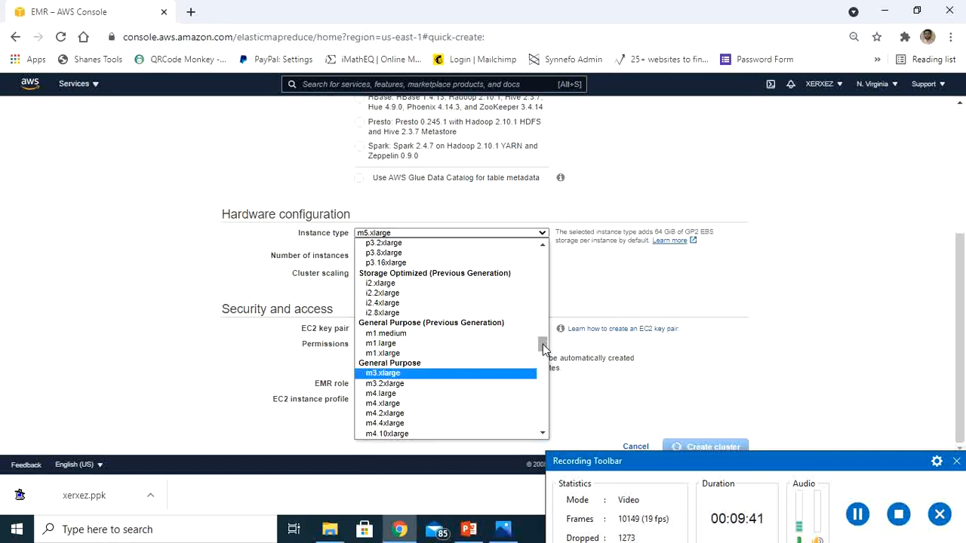
left_click_drag(543, 348, 544, 351)
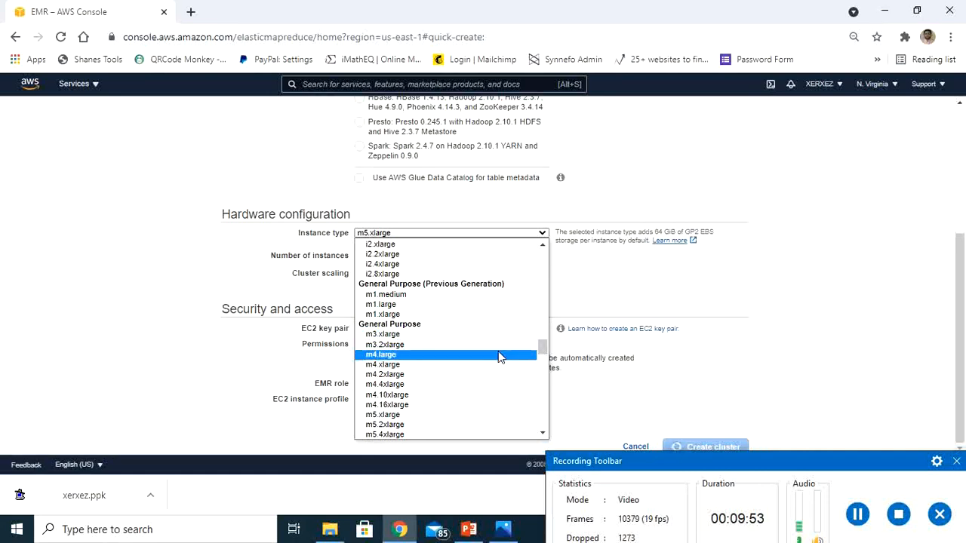
left_click(456, 362)
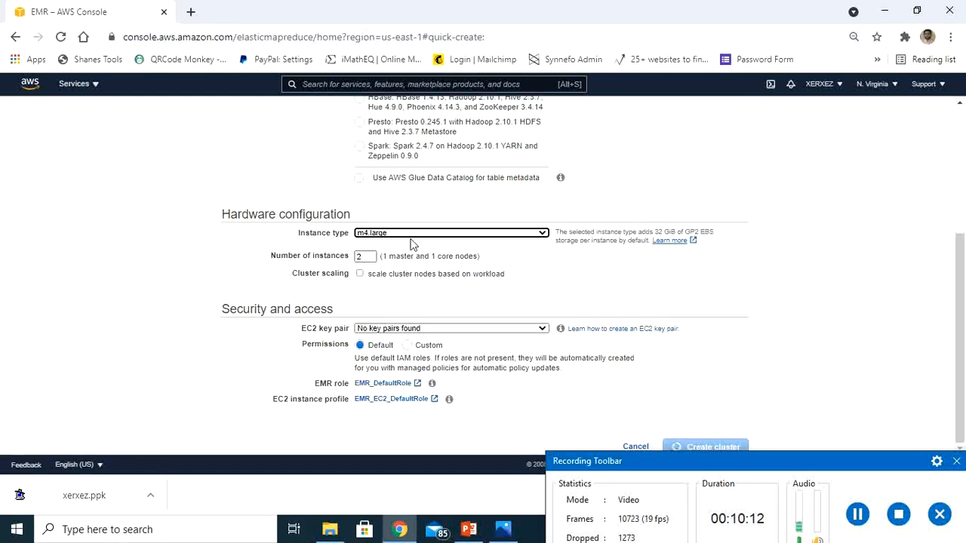
Re-enter 2 as the number of instances in the hardware configuration.
left_click(369, 257)
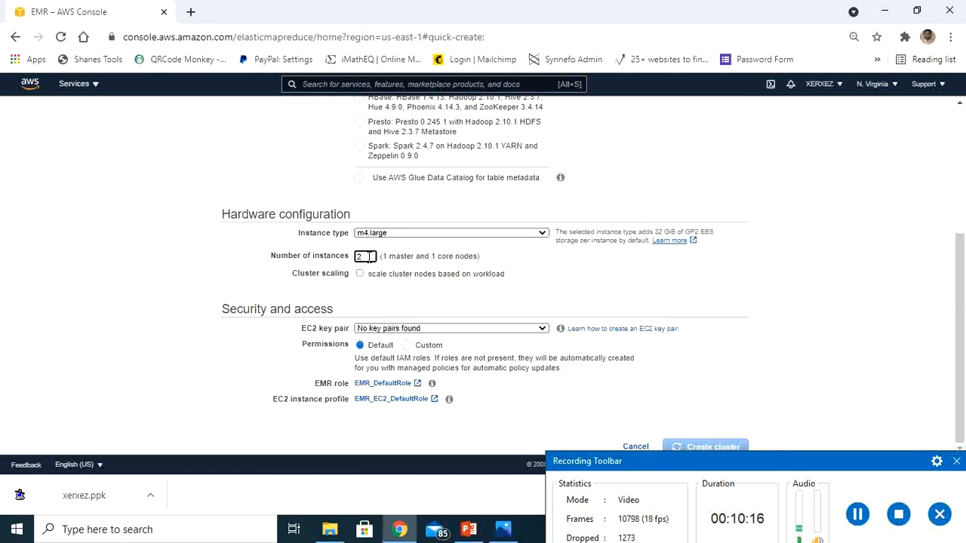
key("BackSpace")
key("BackSpace")
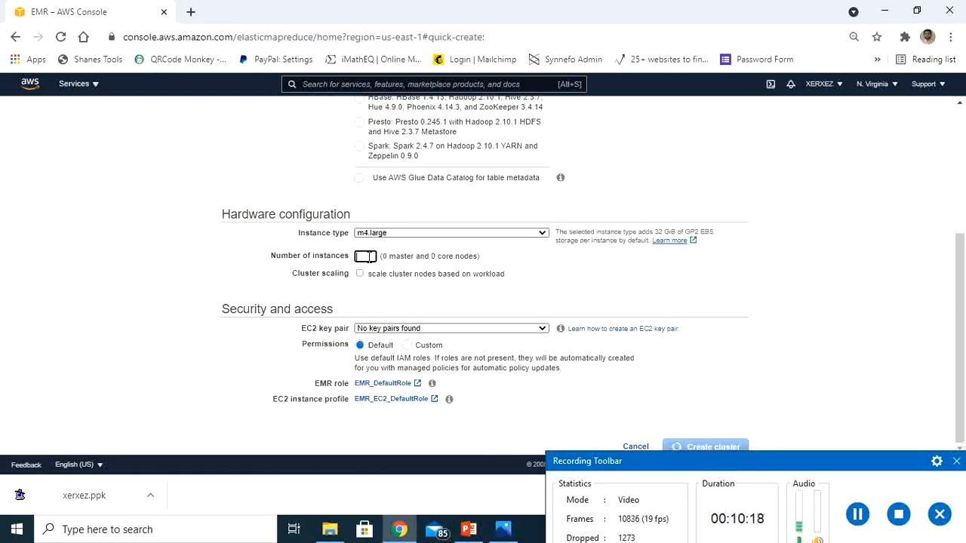
type("2")
left_click(417, 273)
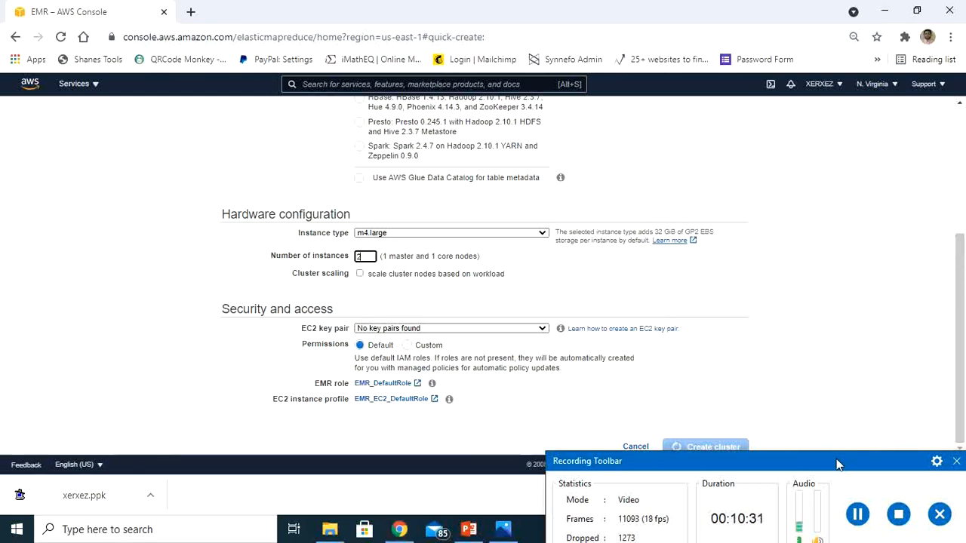
left_click_drag(835, 464, 833, 517)
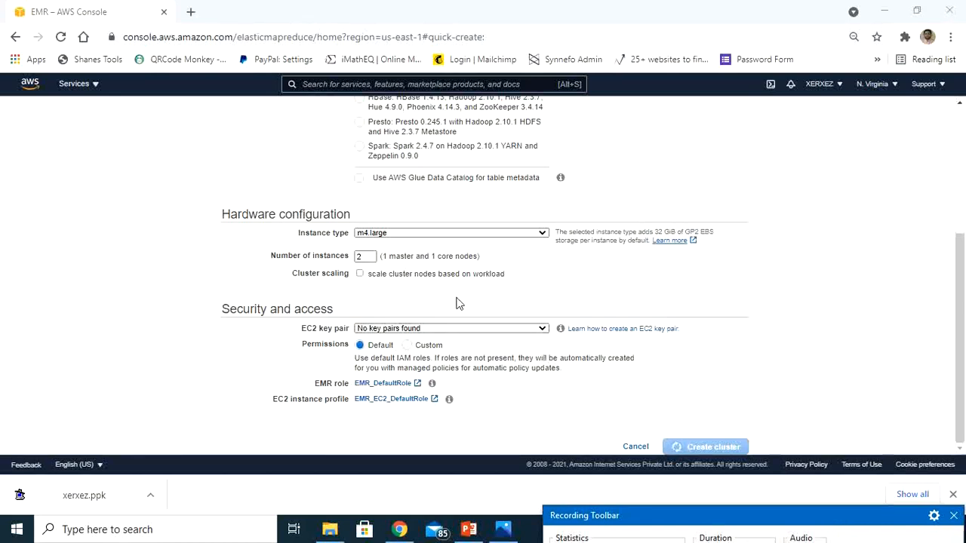
Check the available EC2 key pairs and open the Amazon EC2 console from the key pair setup instructions in a new tab.
left_click(495, 329)
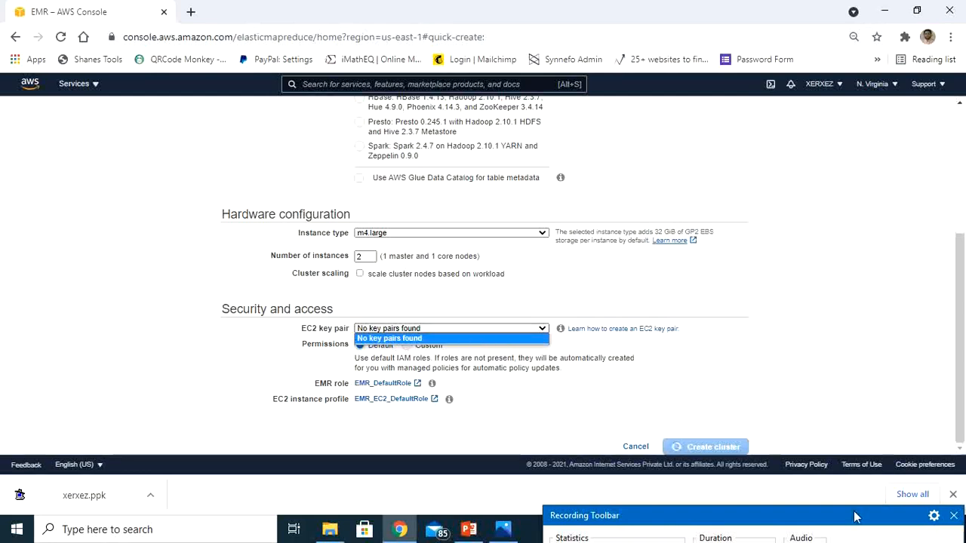
left_click_drag(804, 517, 787, 484)
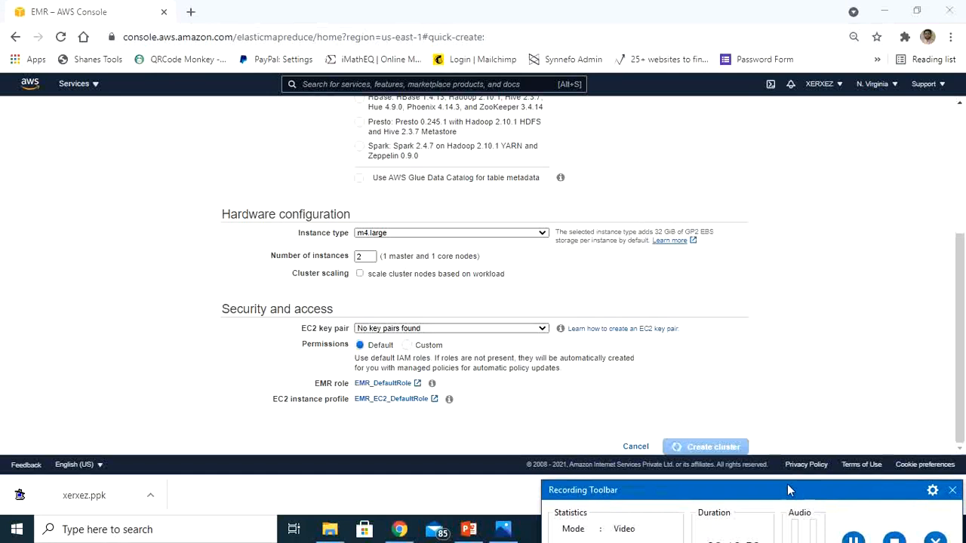
left_click(633, 332)
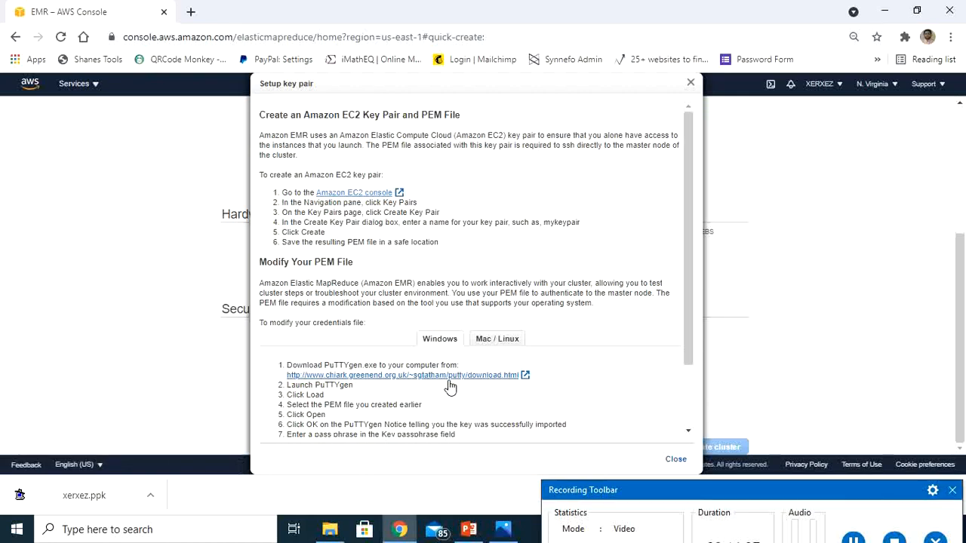
right_click(363, 196)
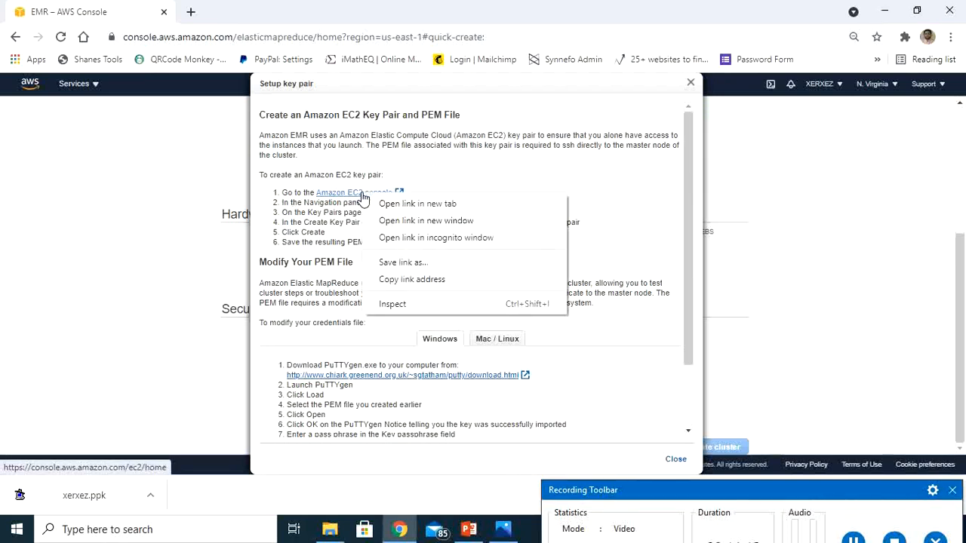
left_click(396, 204)
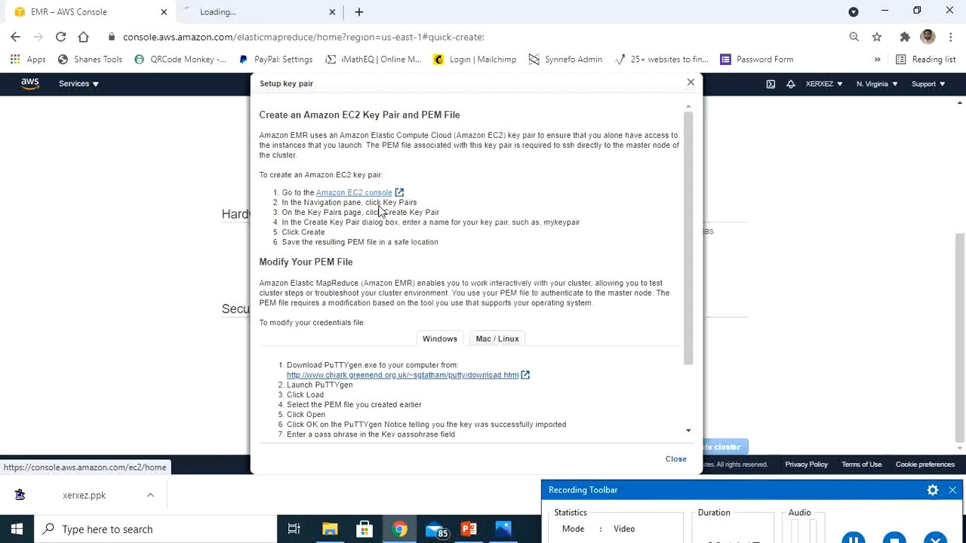
left_click(227, 11)
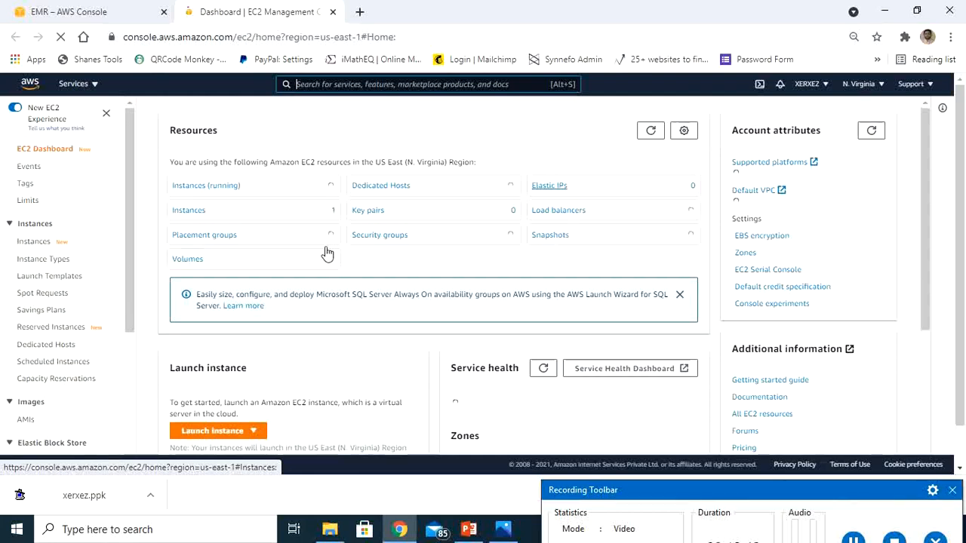
Show the key pairs of the N. Virginia region in the EC2 console.
left_click(370, 212)
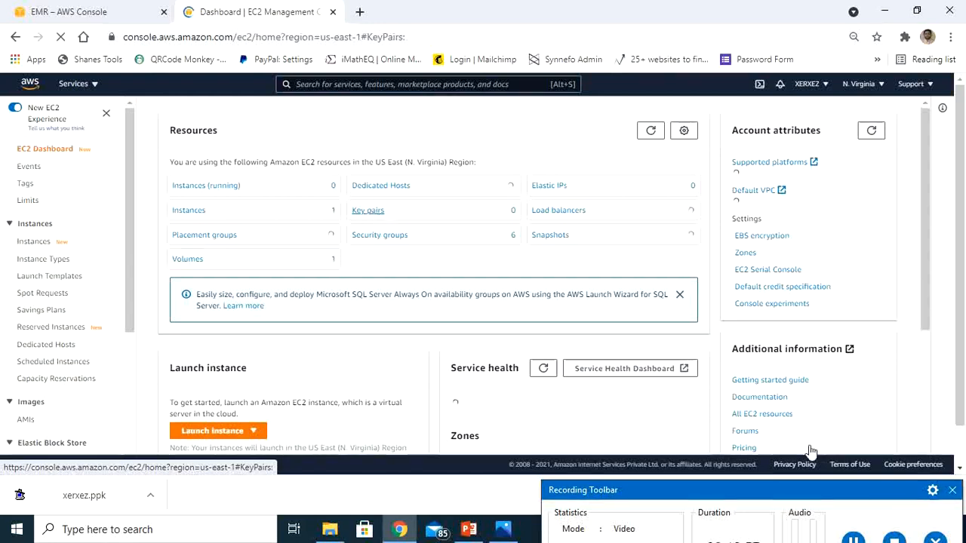
left_click_drag(801, 487, 833, 459)
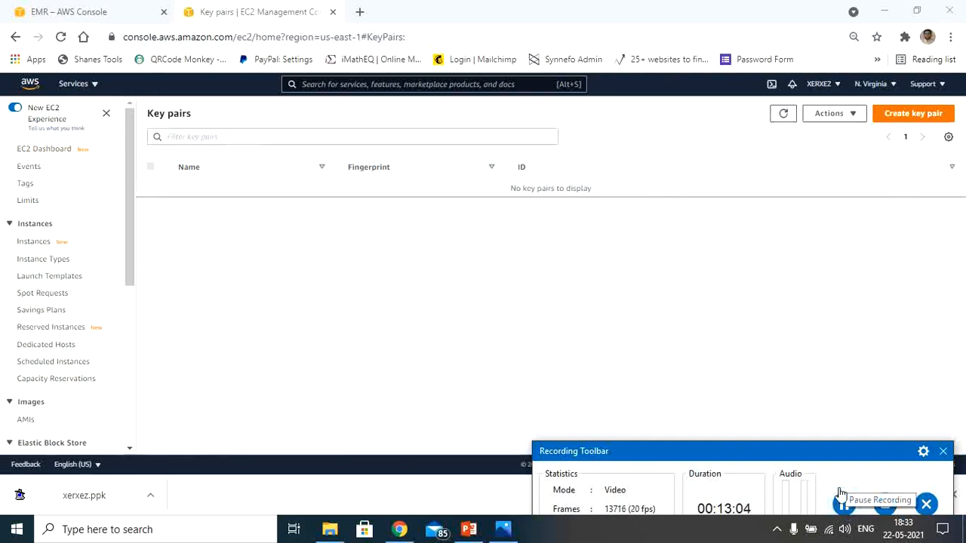
left_click_drag(819, 457, 819, 498)
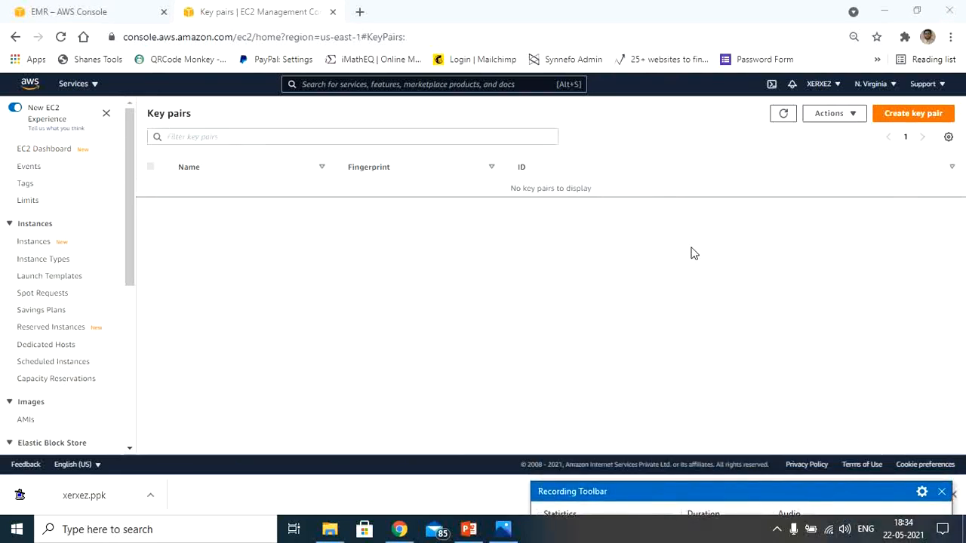
Create an EC2 key pair named xerxez in the ppk file format.
left_click(914, 118)
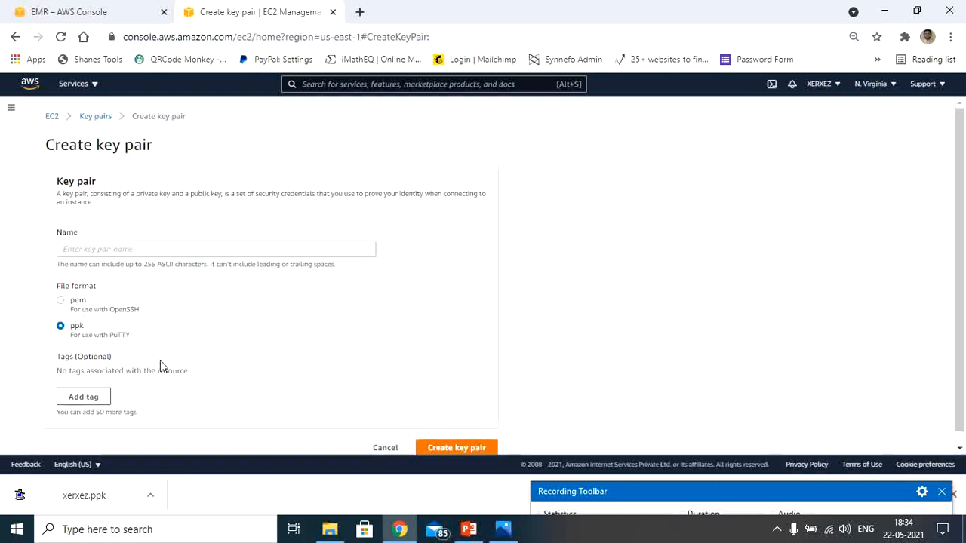
left_click(144, 250)
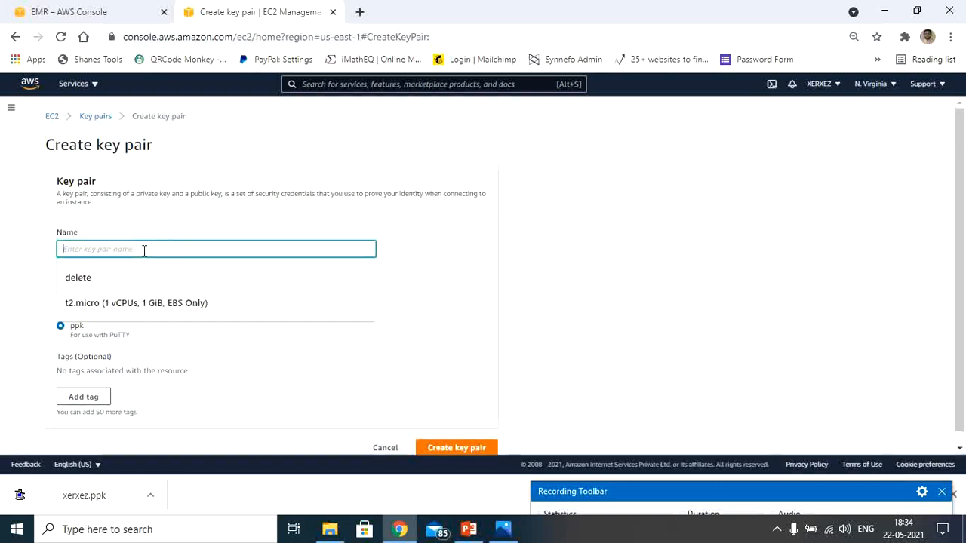
type("xerxez")
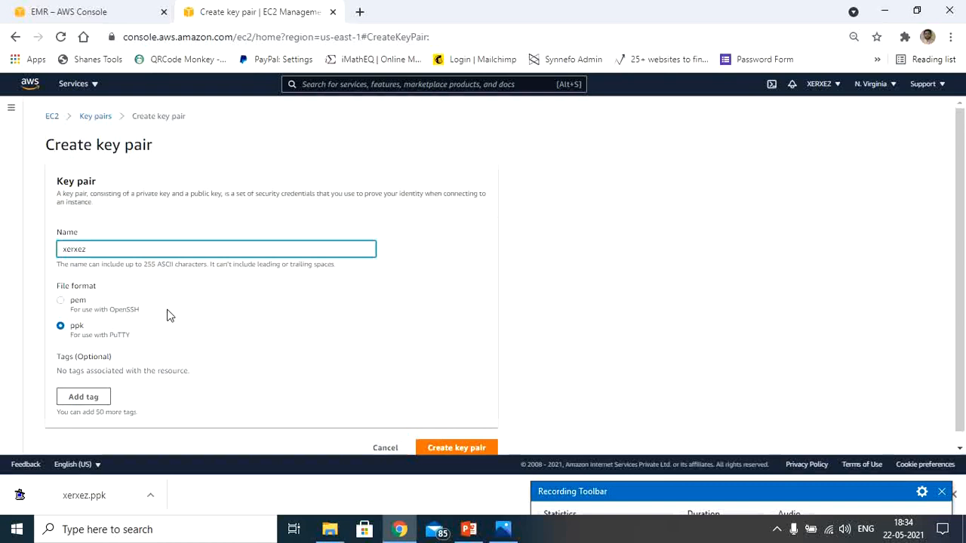
left_click(449, 448)
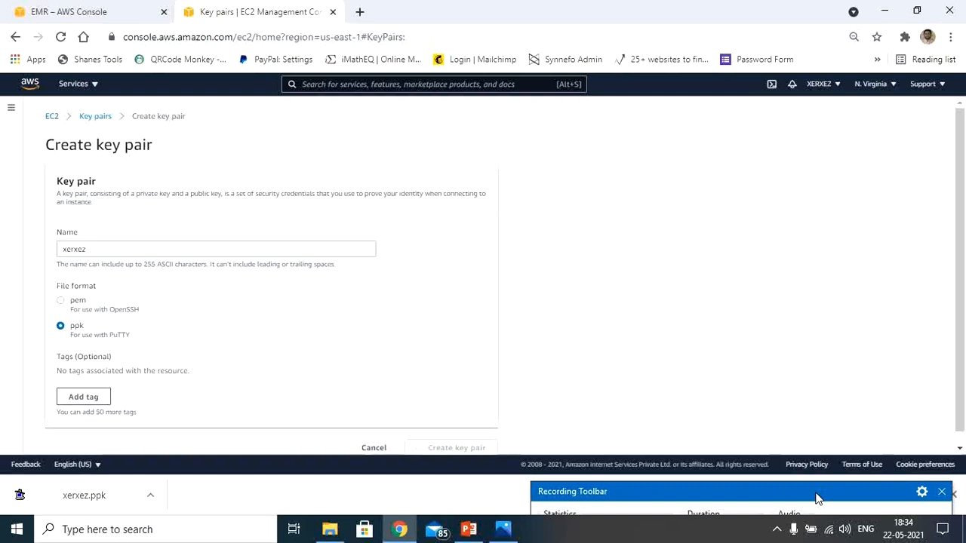
left_click_drag(815, 498, 816, 467)
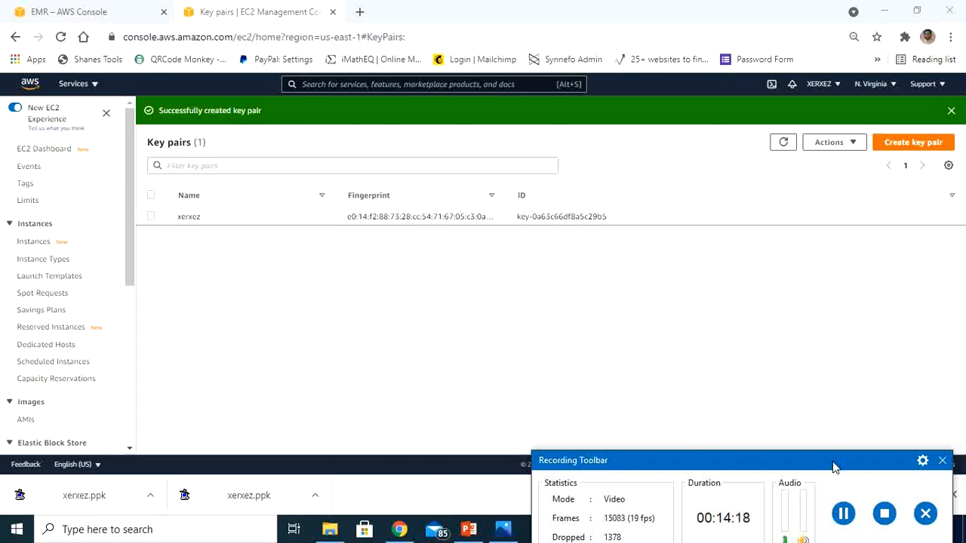
left_click_drag(834, 467, 847, 500)
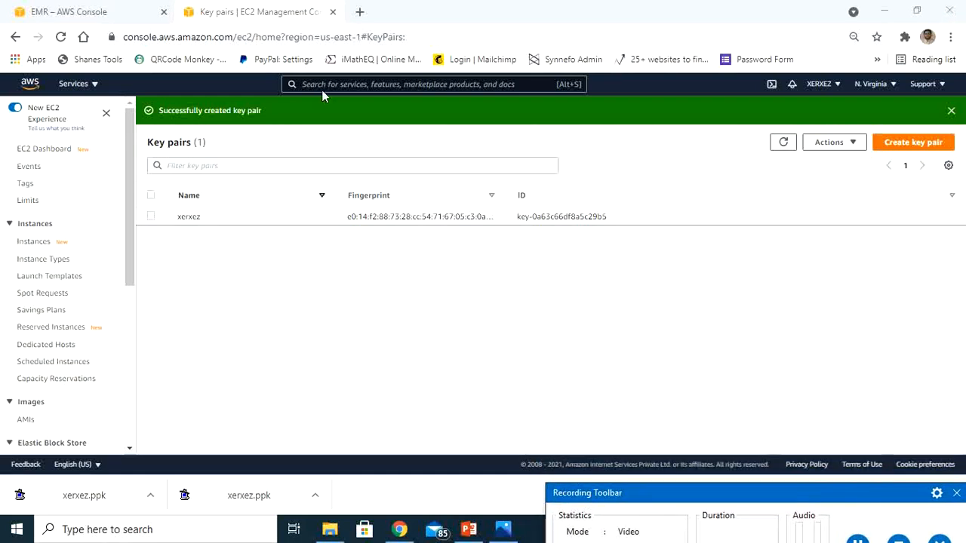
Close the EC2 key pairs page and dismiss the key pair setup instructions in the cluster form.
left_click(332, 13)
left_click(333, 13)
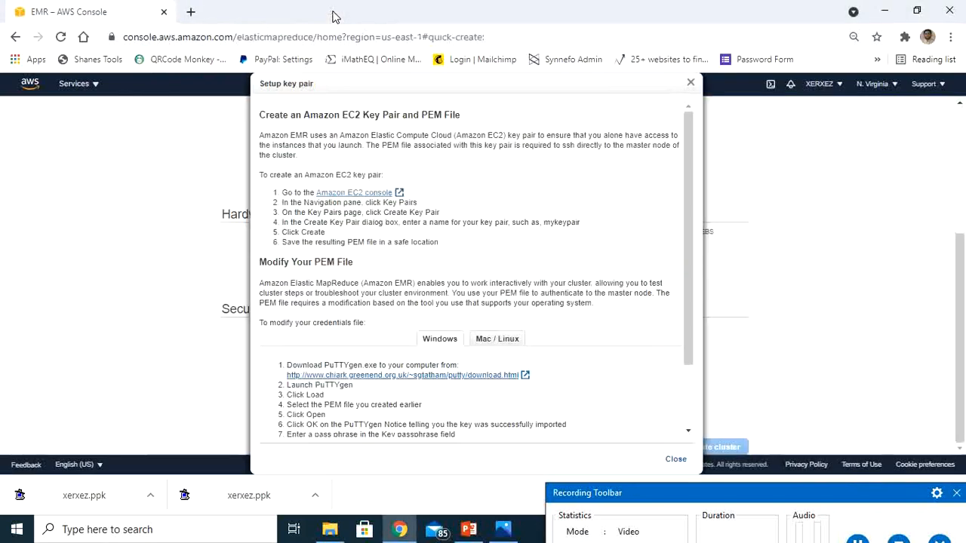
left_click(691, 85)
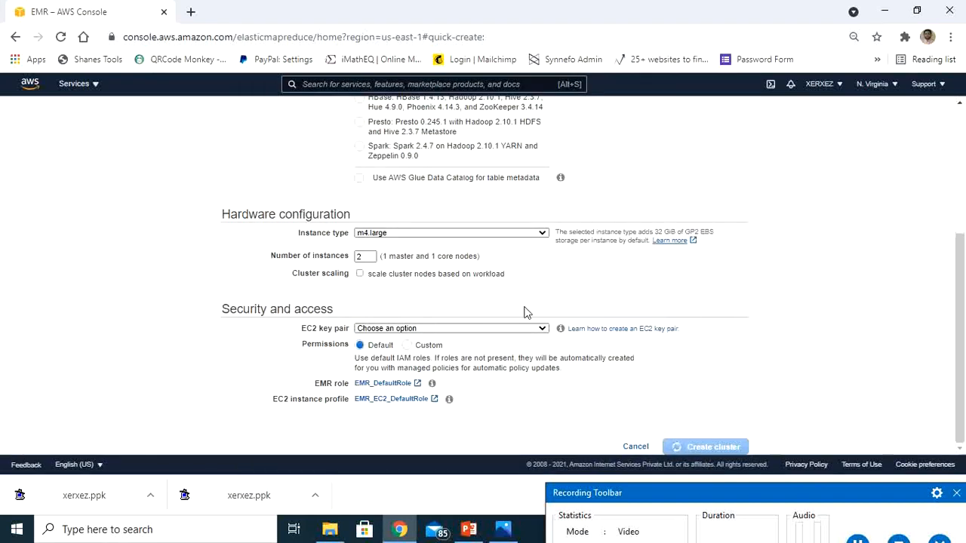
Select xerxez as the EC2 key pair under Security and access.
left_click_drag(735, 491, 731, 450)
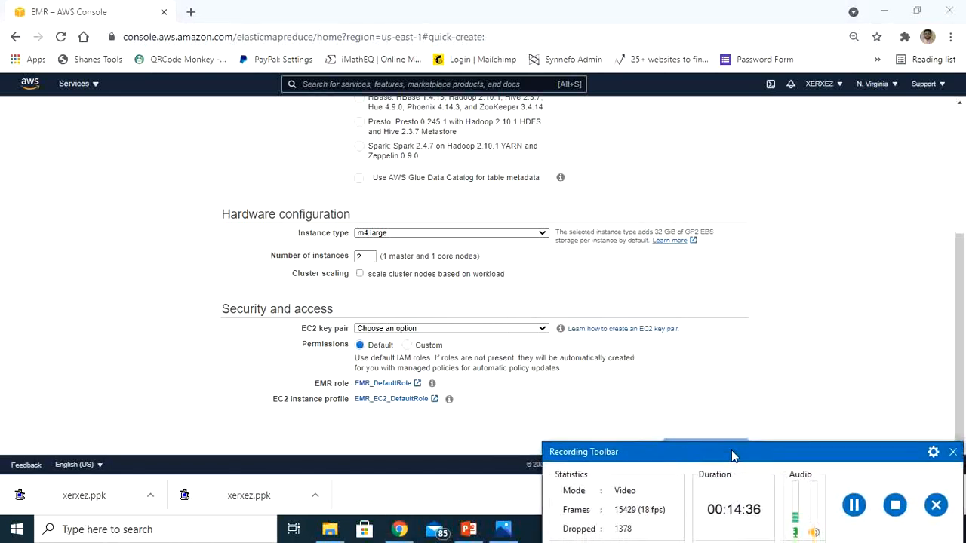
left_click(483, 330)
left_click(482, 329)
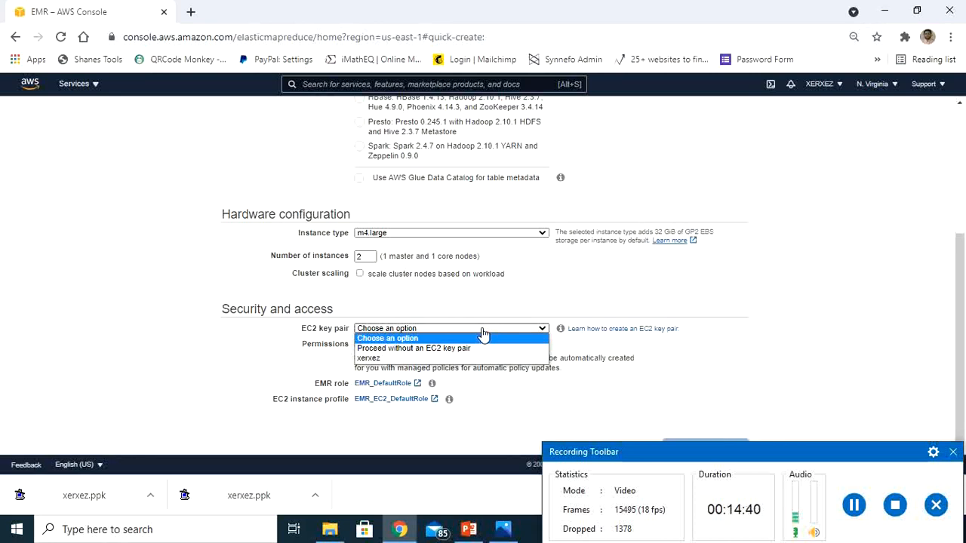
left_click(413, 359)
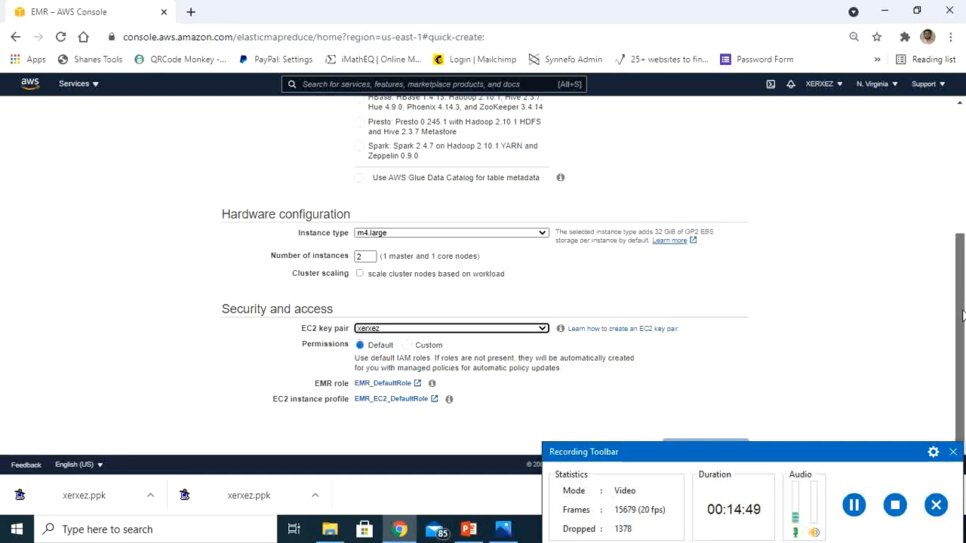
Create the cluster with the configured quick options.
left_click_drag(855, 451, 860, 510)
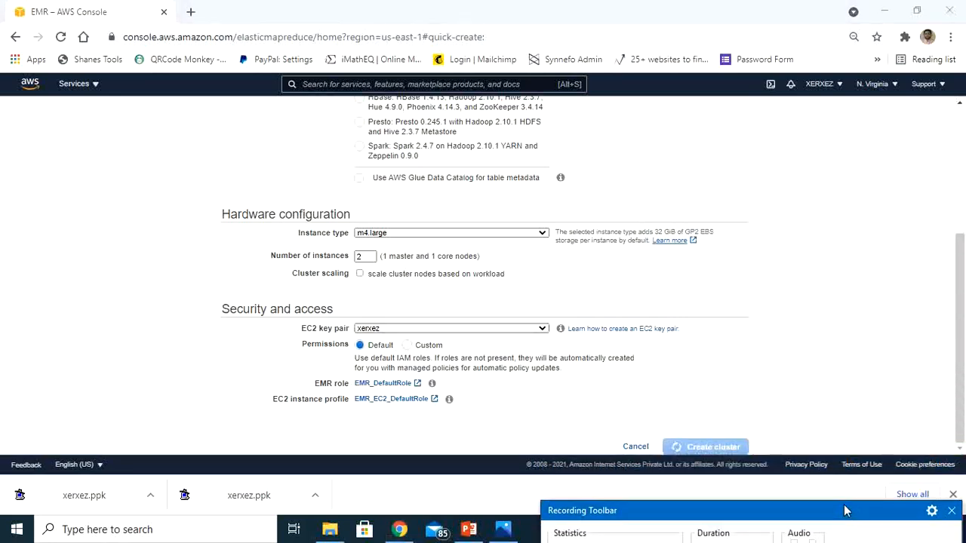
left_click(700, 447)
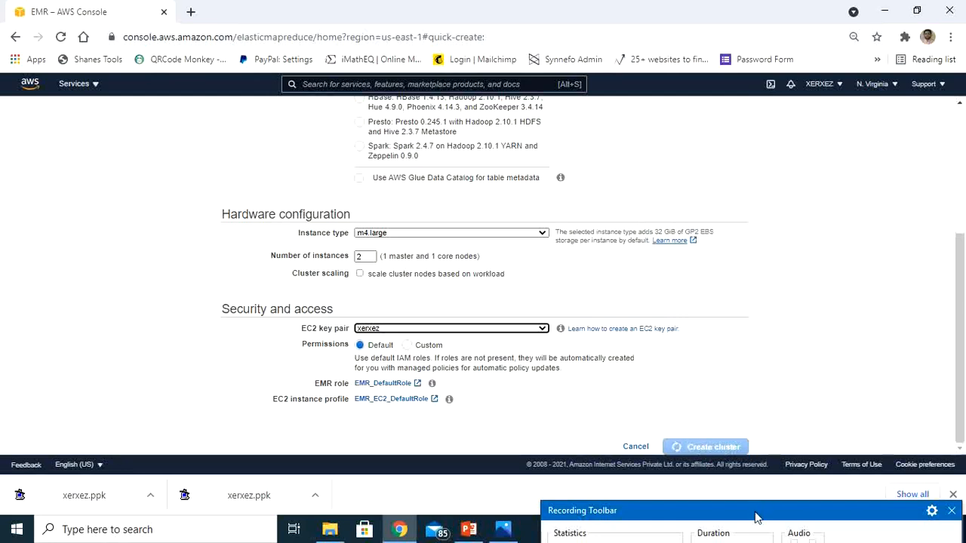
left_click_drag(754, 515, 751, 470)
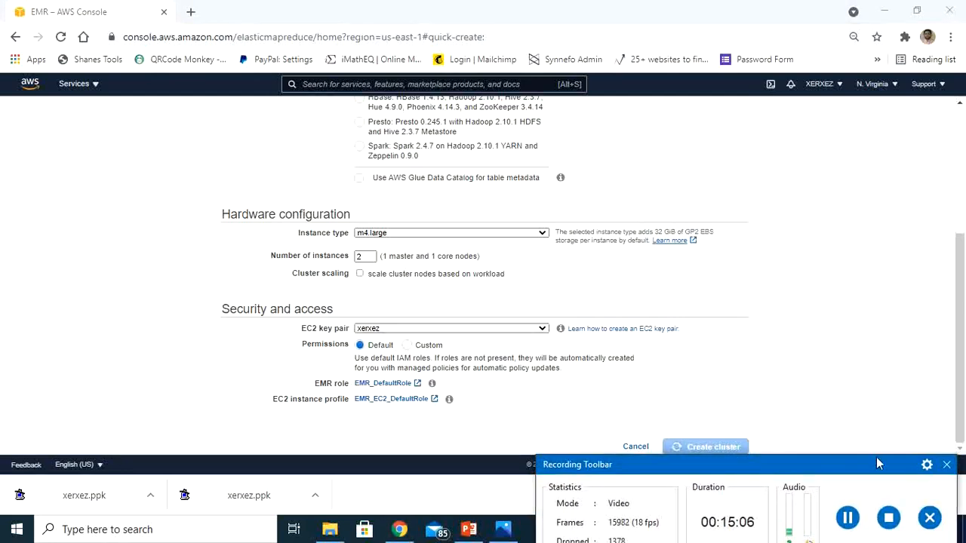
left_click(847, 518)
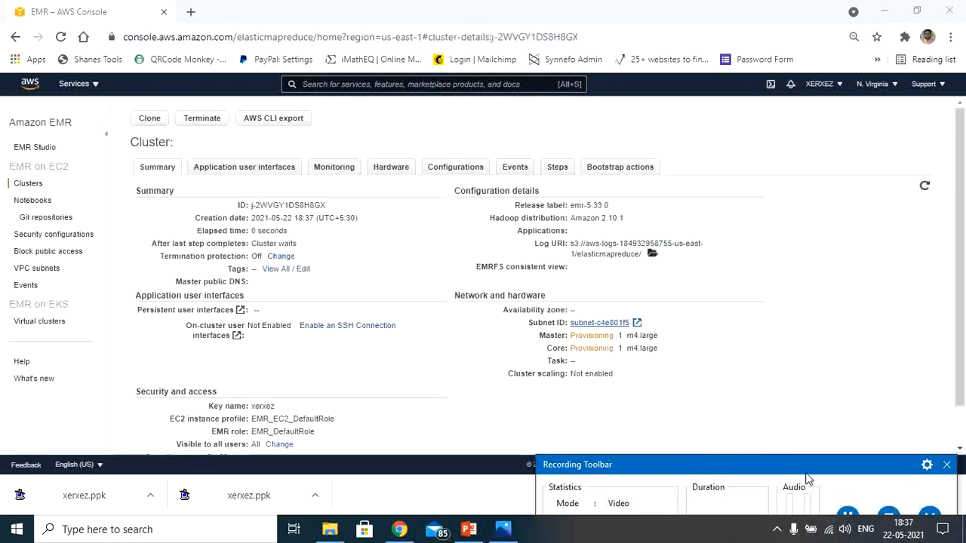
mouse_move(805, 473)
left_mouse_down()
mouse_move(804, 454)
mouse_move(812, 470)
left_mouse_up()
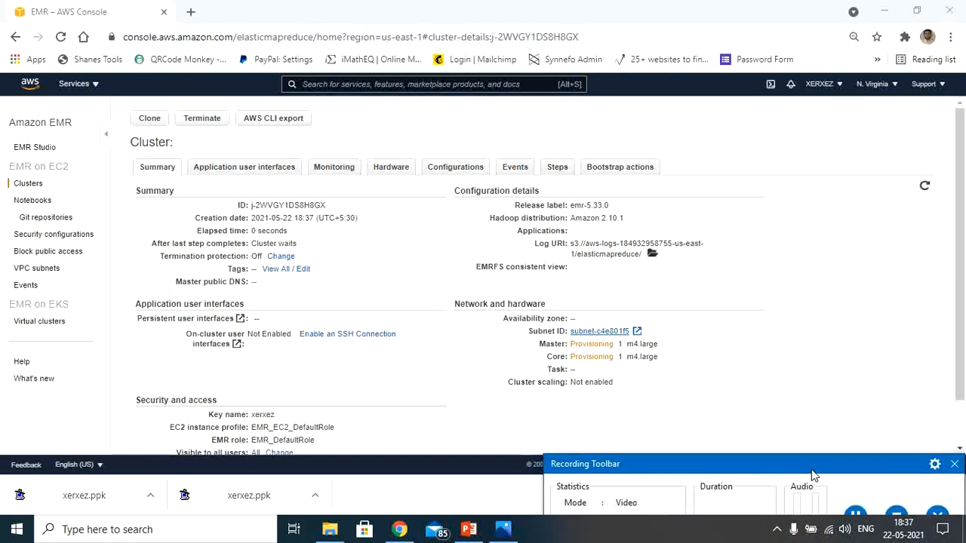
Review the Xerxez cluster's configuration, hardware and security details, and highlight its master public DNS.
left_click(962, 318)
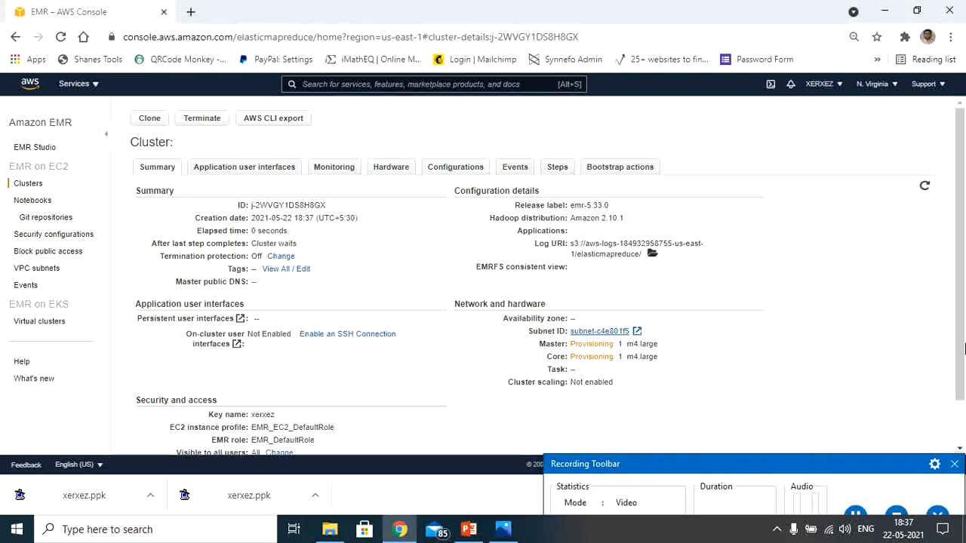
scroll(961, 317, "down", 1)
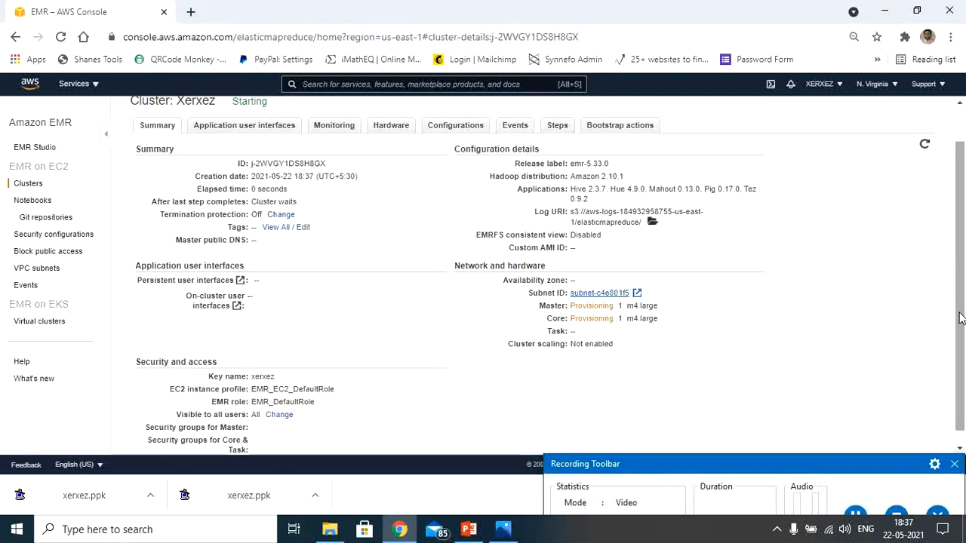
mouse_move(959, 313)
left_mouse_down()
mouse_move(961, 340)
mouse_move(951, 252)
left_mouse_up()
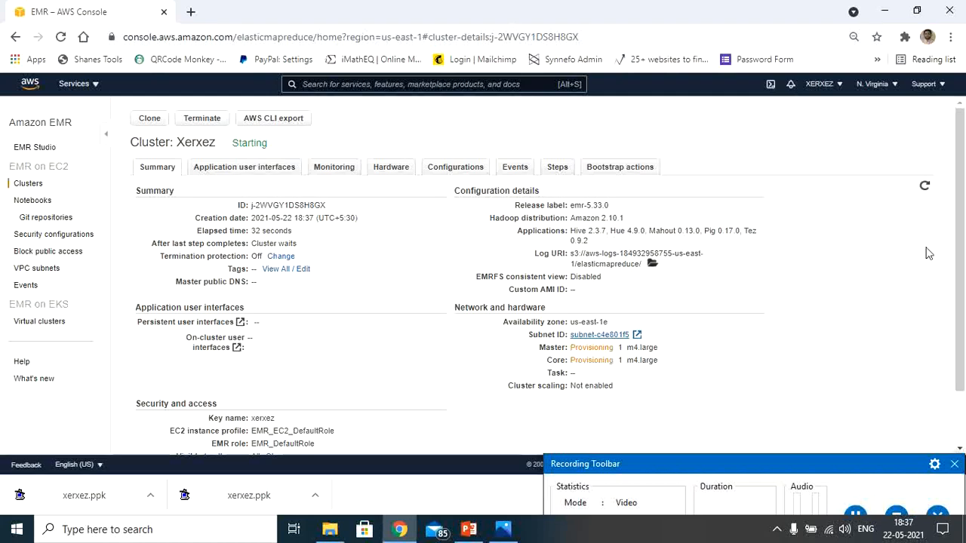
scroll(963, 258, "down", 1)
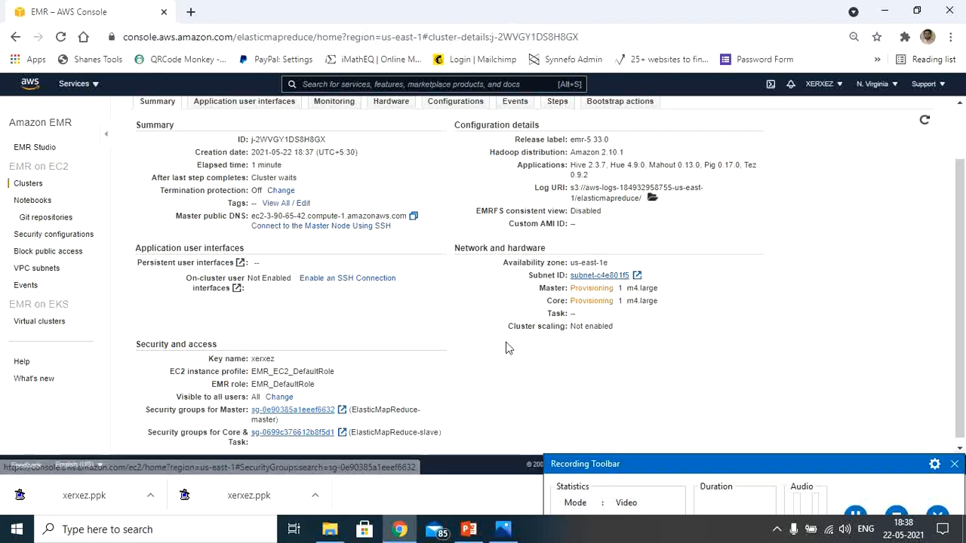
scroll(962, 239, "up", 1)
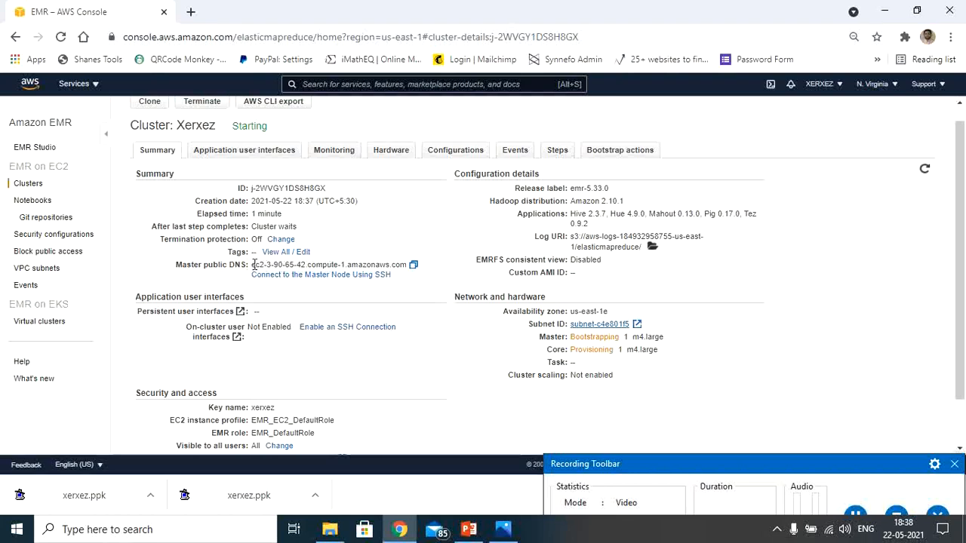
left_click_drag(252, 264, 407, 268)
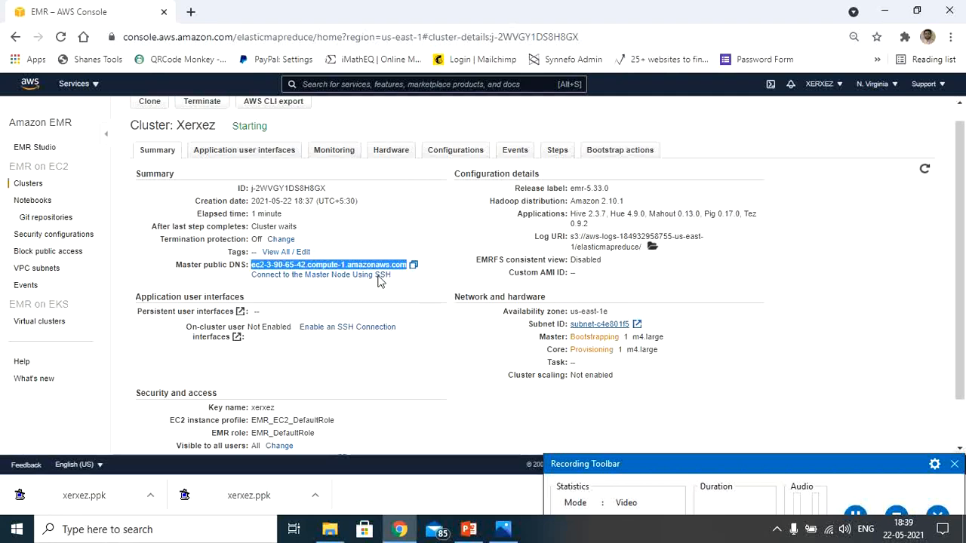
Open the instructions for connecting to the cluster's master node using SSH.
right_click(371, 281)
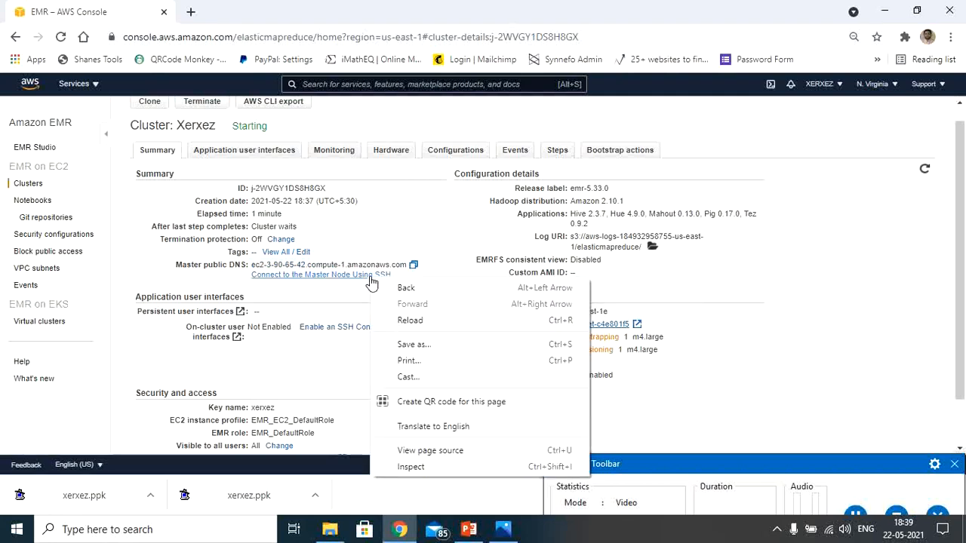
left_click(346, 288)
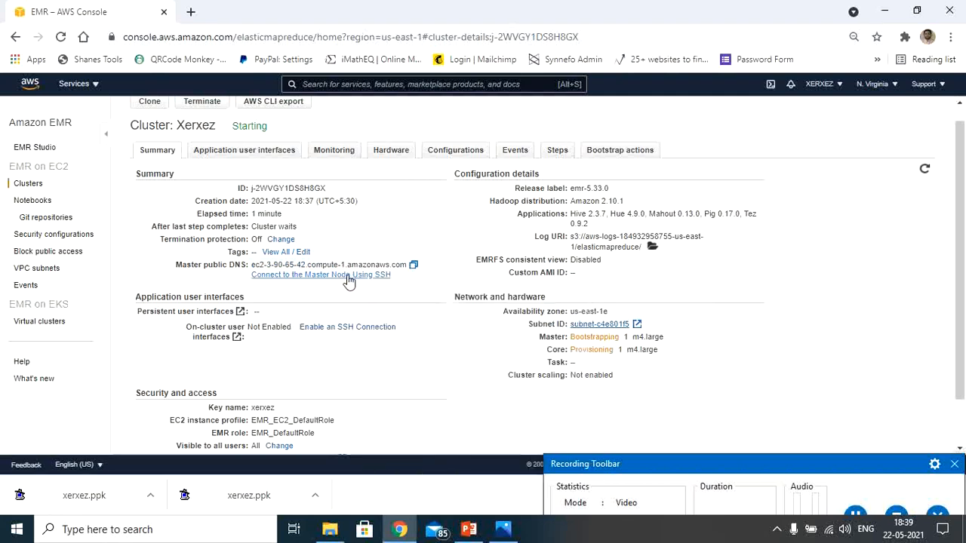
right_click(348, 282)
left_click(338, 279)
left_click(325, 275)
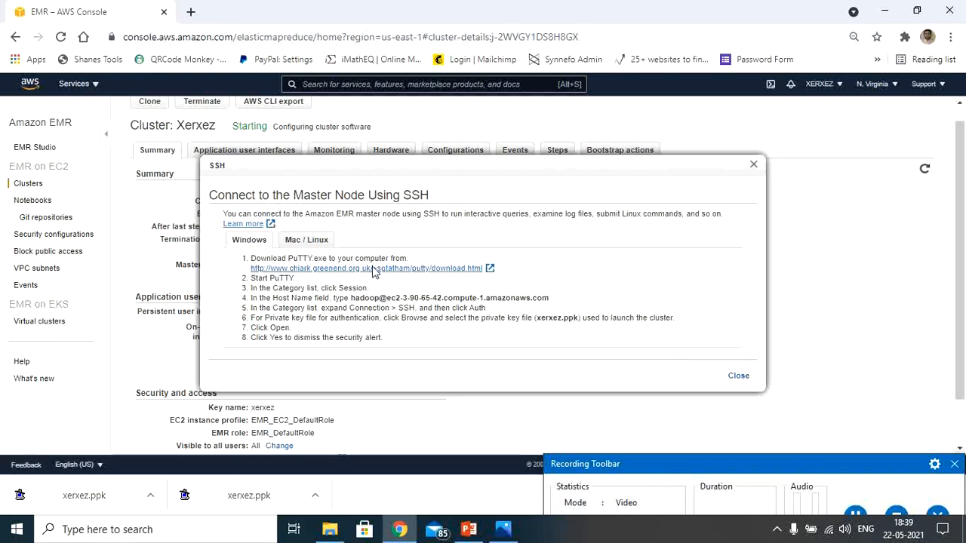
Open the PuTTY download link from the SSH instructions in a new tab and look through the installer and zip packages.
right_click(371, 270)
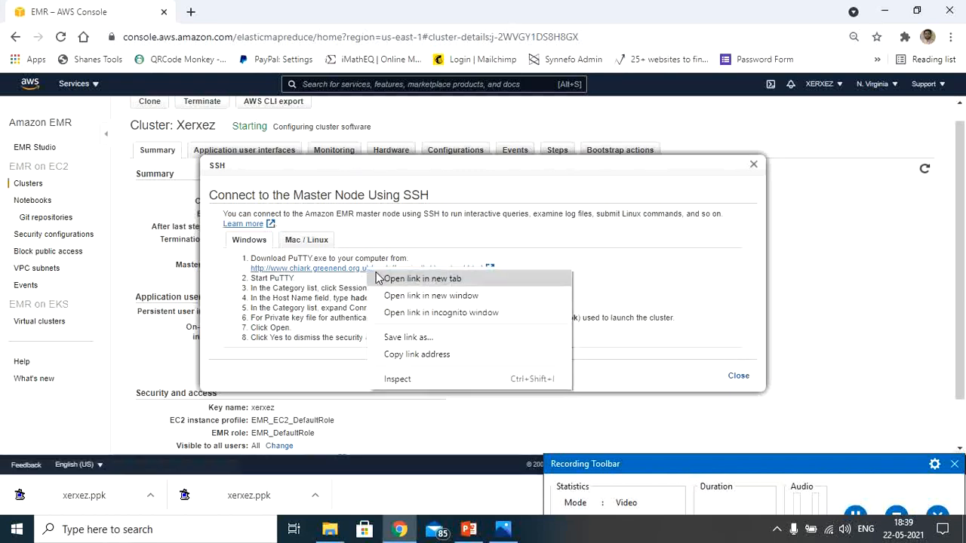
left_click(421, 278)
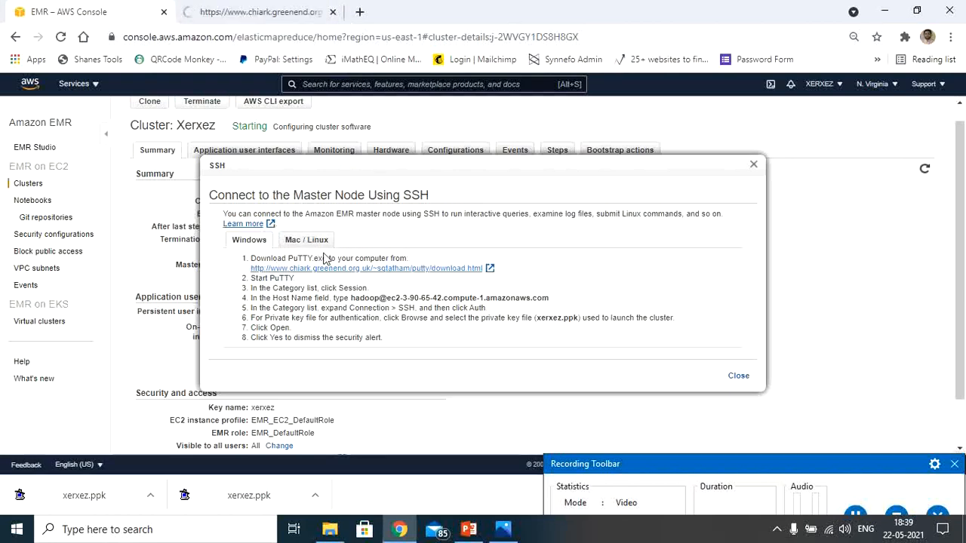
left_click(264, 9)
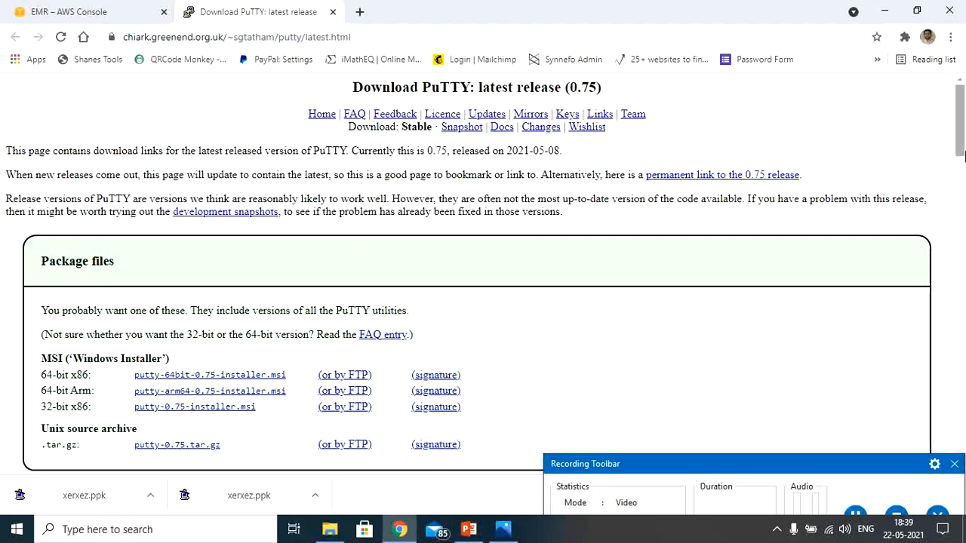
left_click_drag(963, 155, 963, 301)
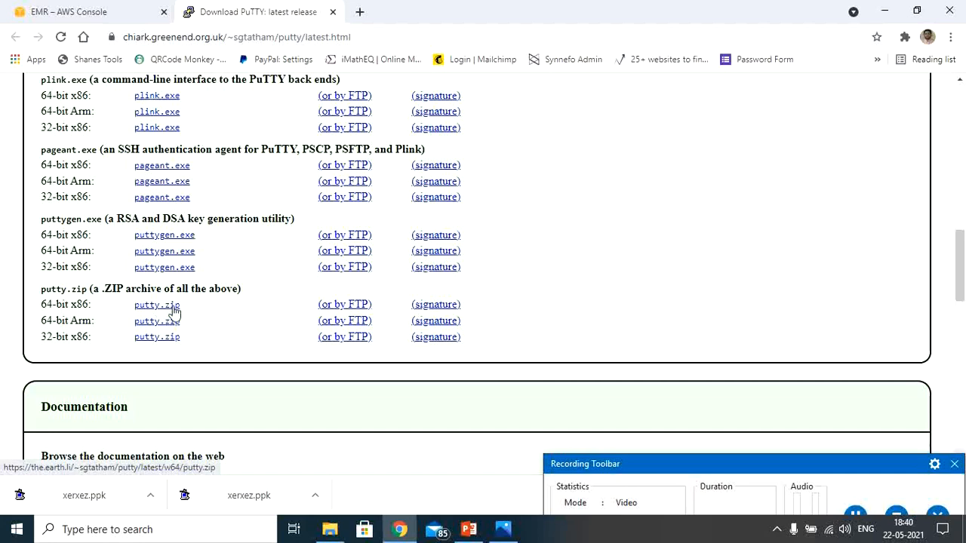
left_click_drag(961, 249, 958, 99)
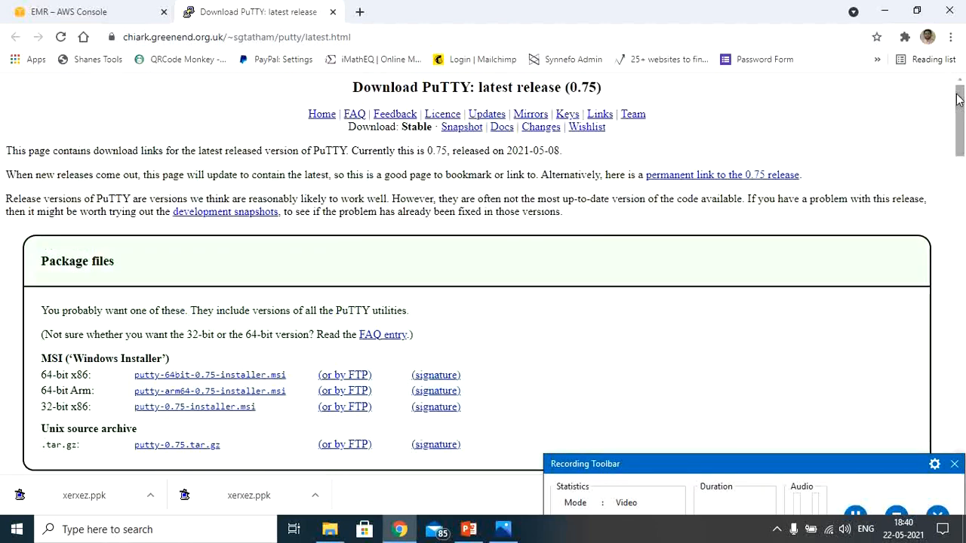
Search the web for putty in a new tab and reach the PuTTY download page through putty.org.
left_click(360, 13)
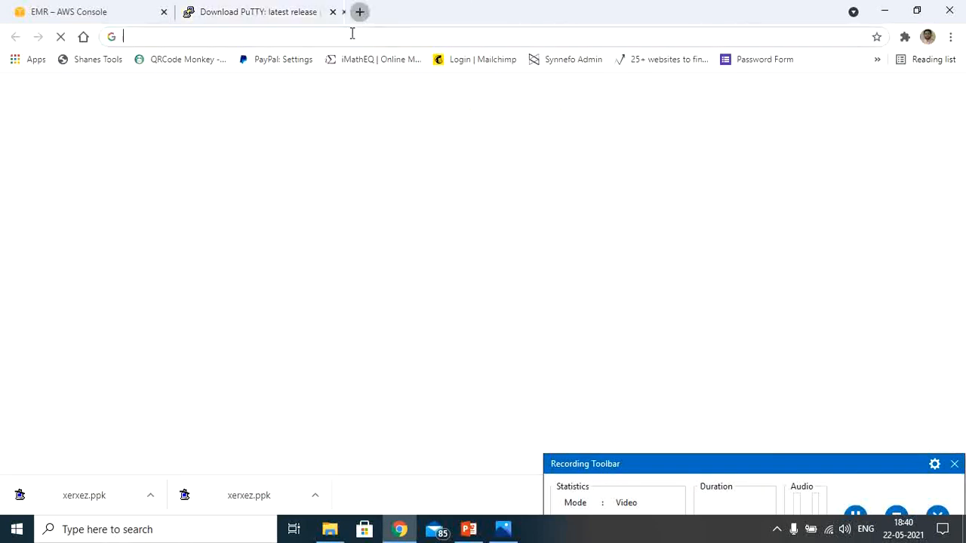
type("putty")
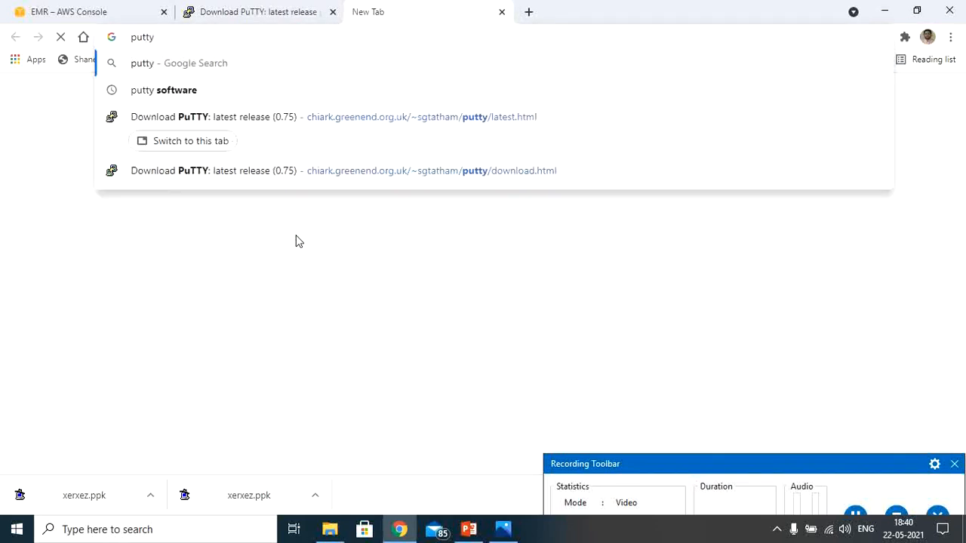
key("Return")
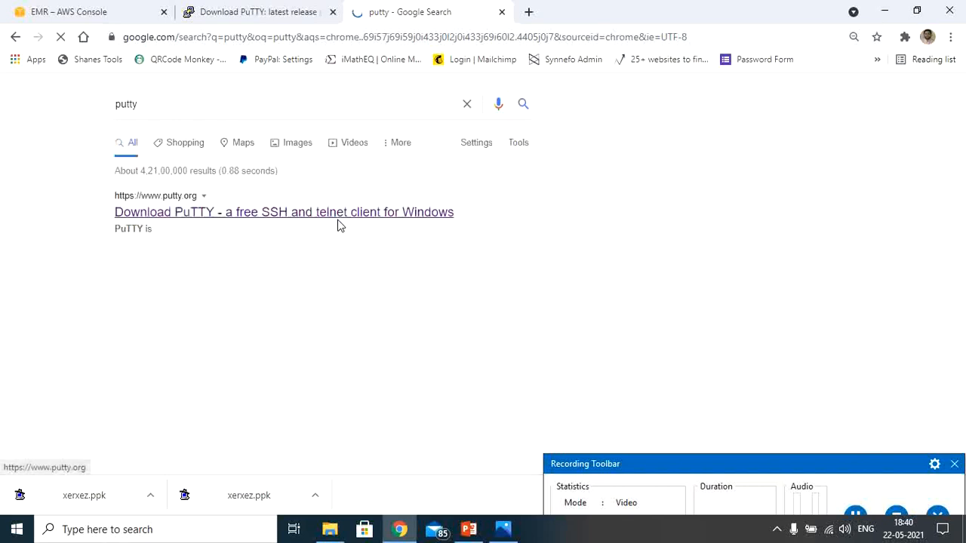
left_click(174, 214)
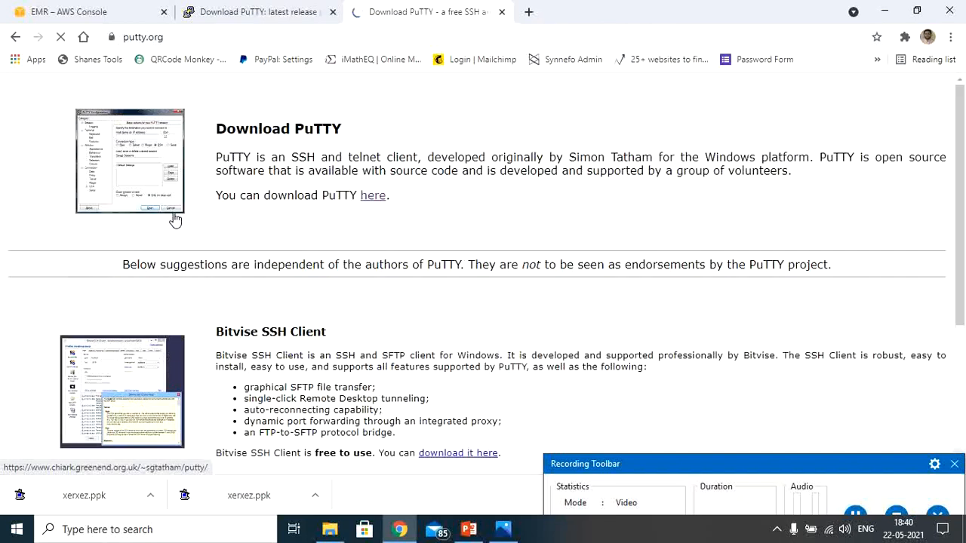
left_click(372, 198)
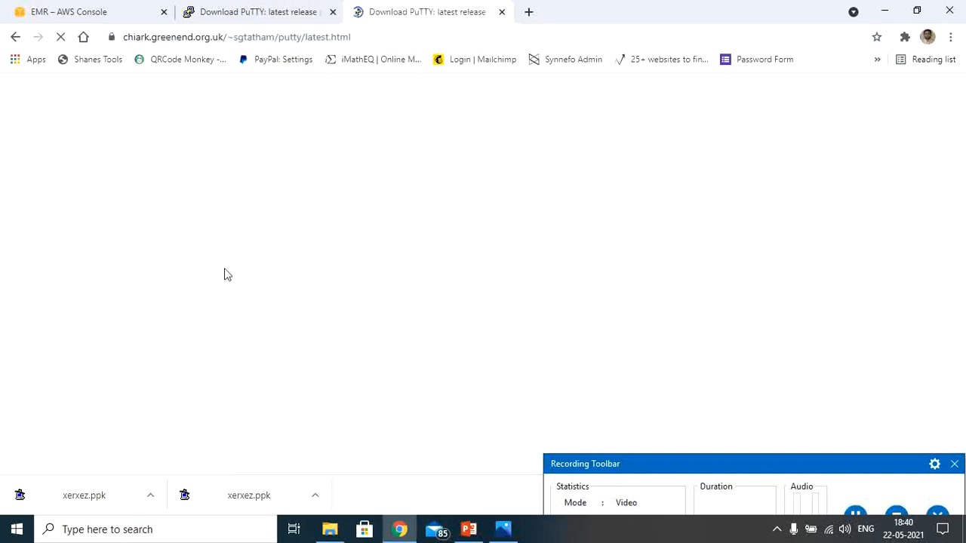
Compare the two open PuTTY download pages and look through the listed binary files down to putty.zip.
left_click(258, 11)
left_click(436, 10)
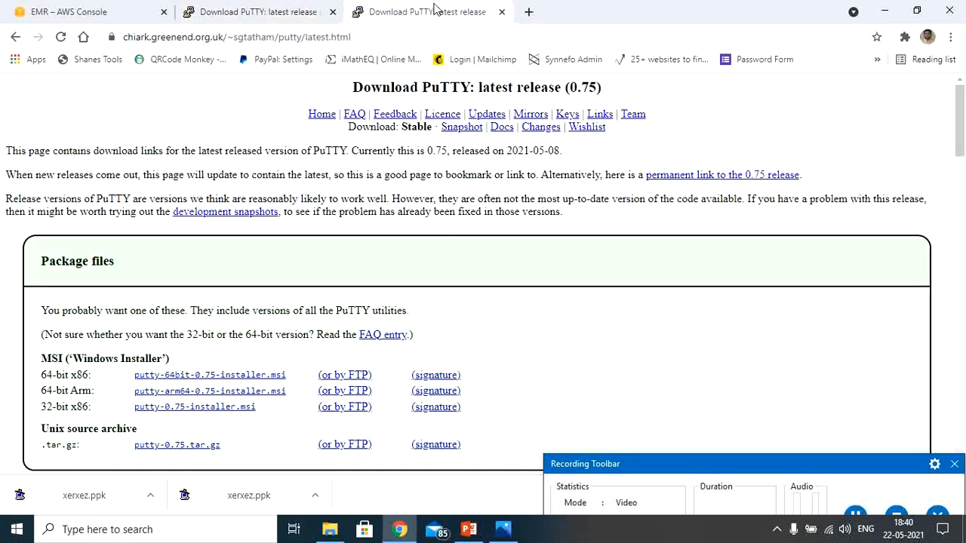
left_click_drag(961, 151, 961, 299)
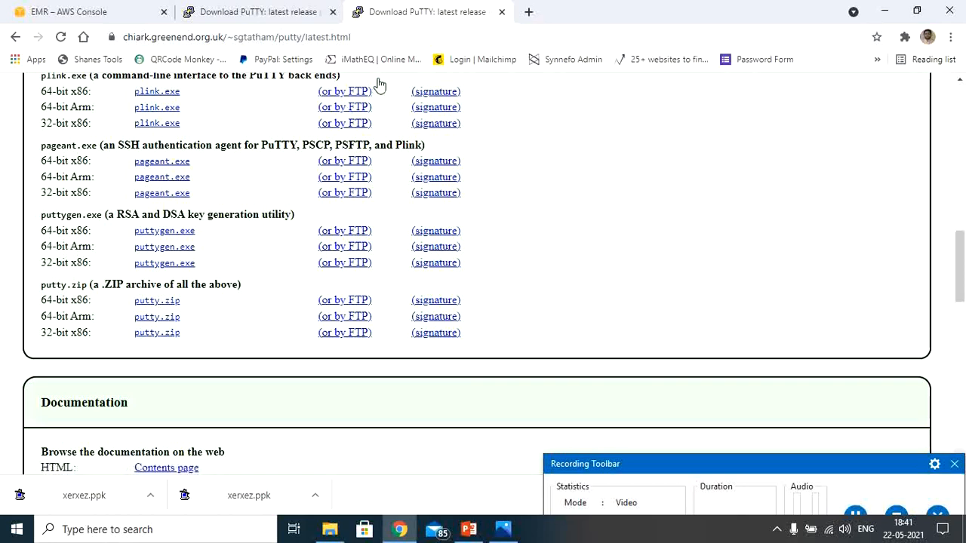
Close both PuTTY download pages and dismiss the cluster's SSH connection instructions.
left_click(501, 12)
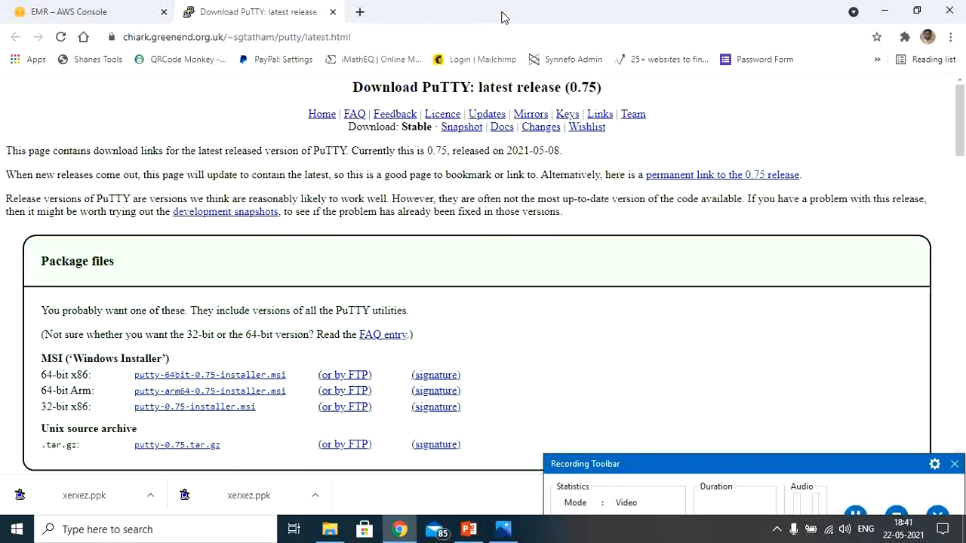
left_click(334, 13)
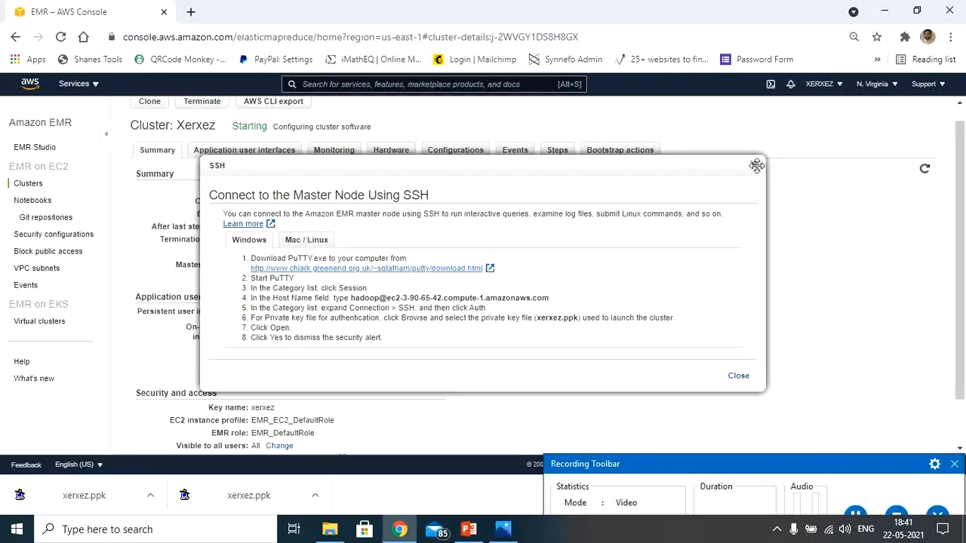
left_click(739, 376)
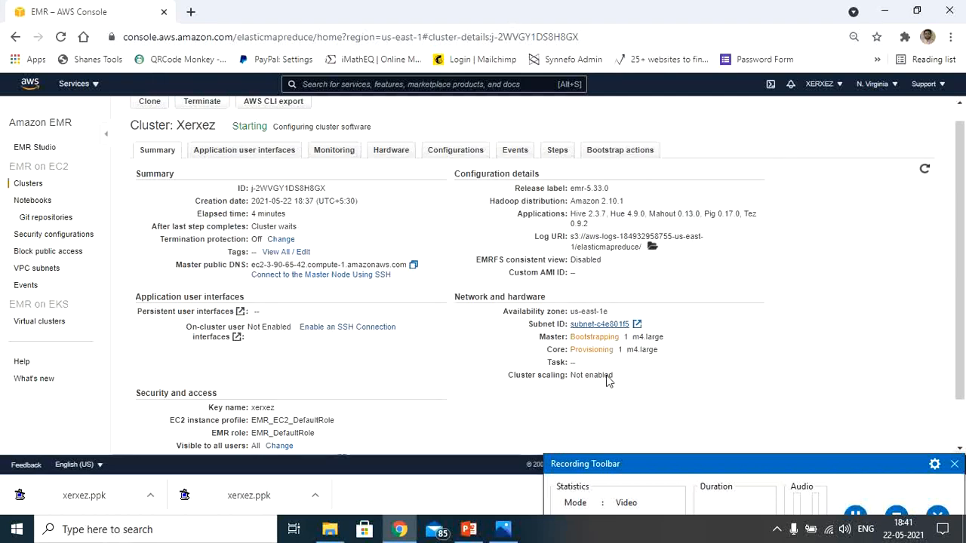
Find the installed PuTTY application on the computer and launch it.
left_click(157, 530)
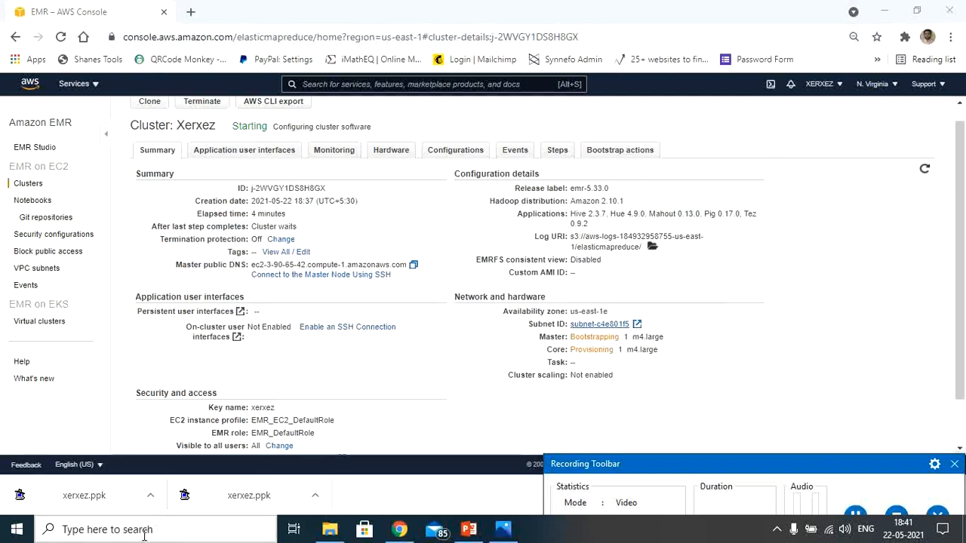
left_click(140, 533)
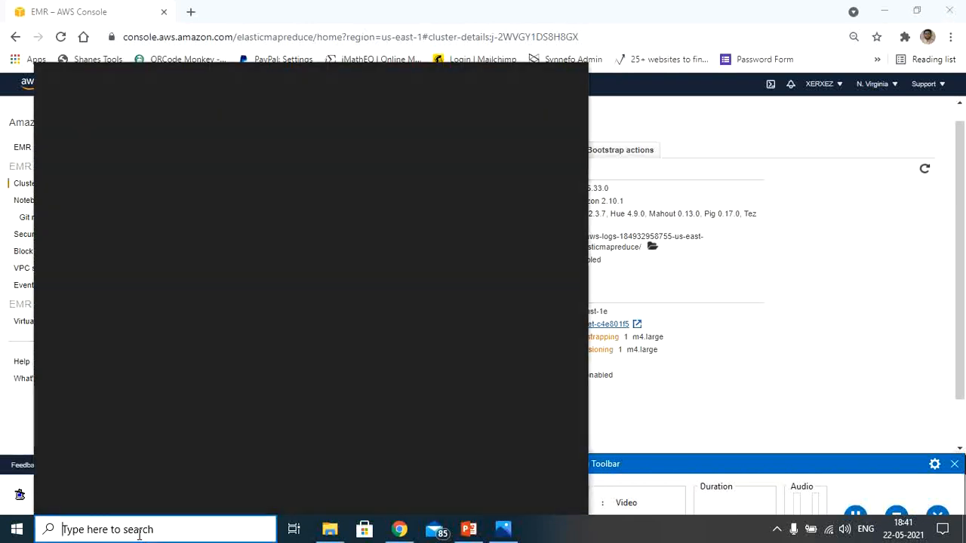
type("putty")
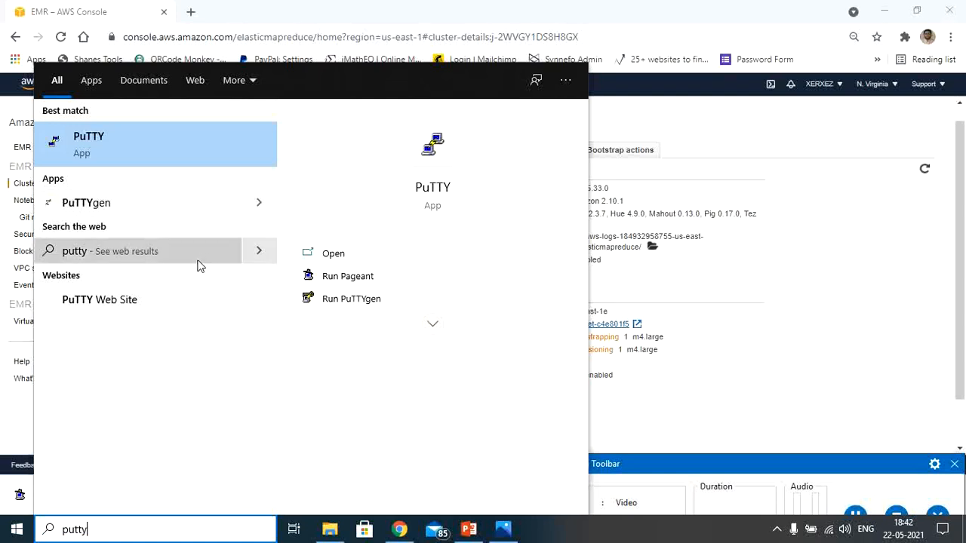
left_click(132, 156)
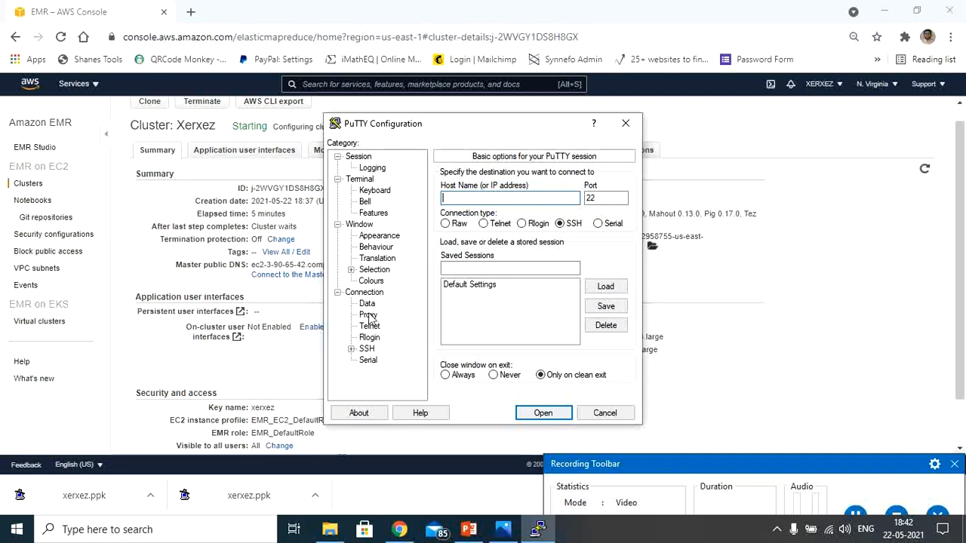
View PuTTY's SSH Auth options, where the private key file is chosen, and cancel the configuration.
left_click(352, 348)
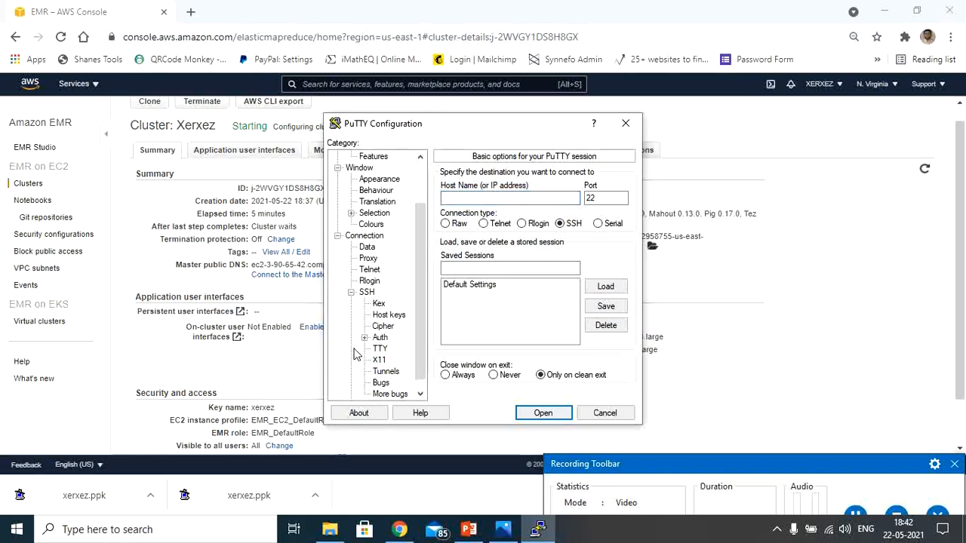
left_click(380, 338)
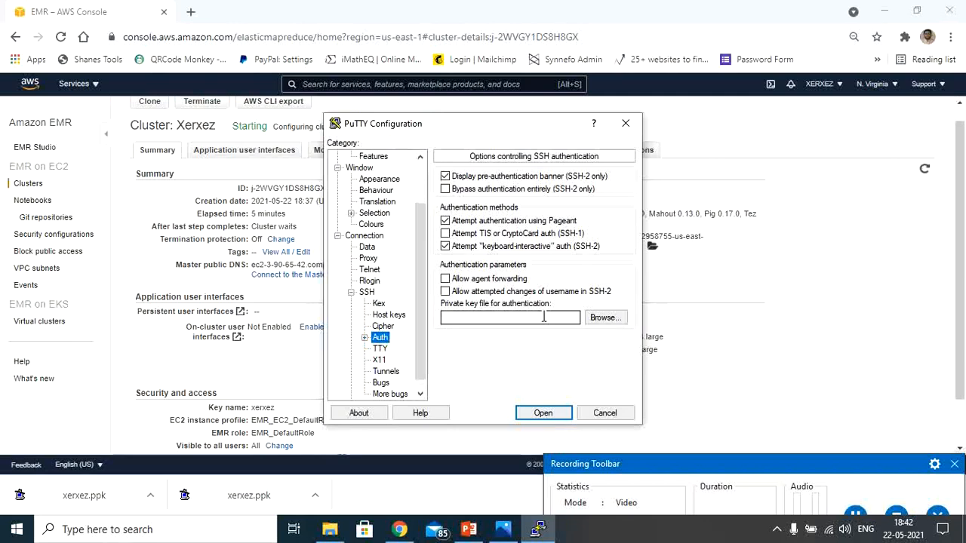
left_click(605, 413)
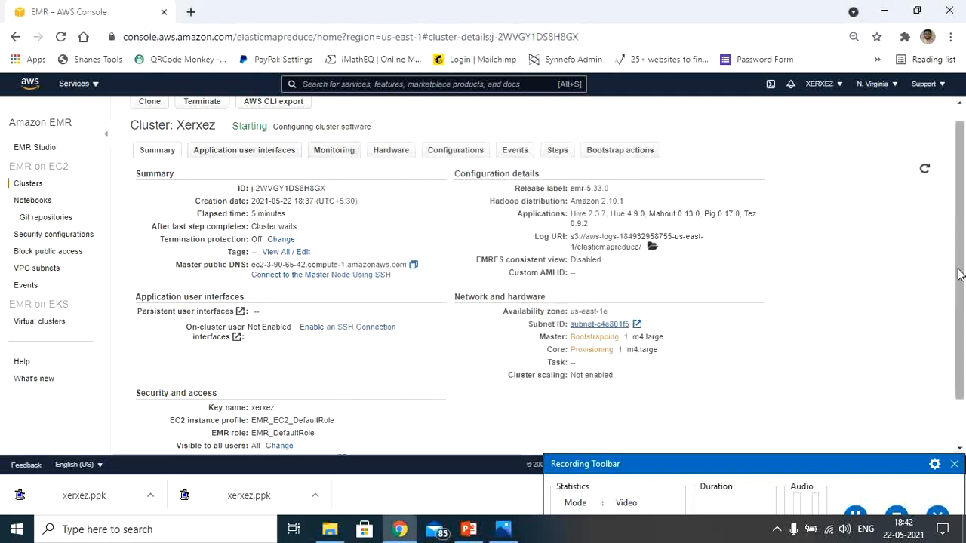
Open the master node's security group from the Xerxez cluster's Security and access details in a new tab.
scroll(960, 274, "up", 1)
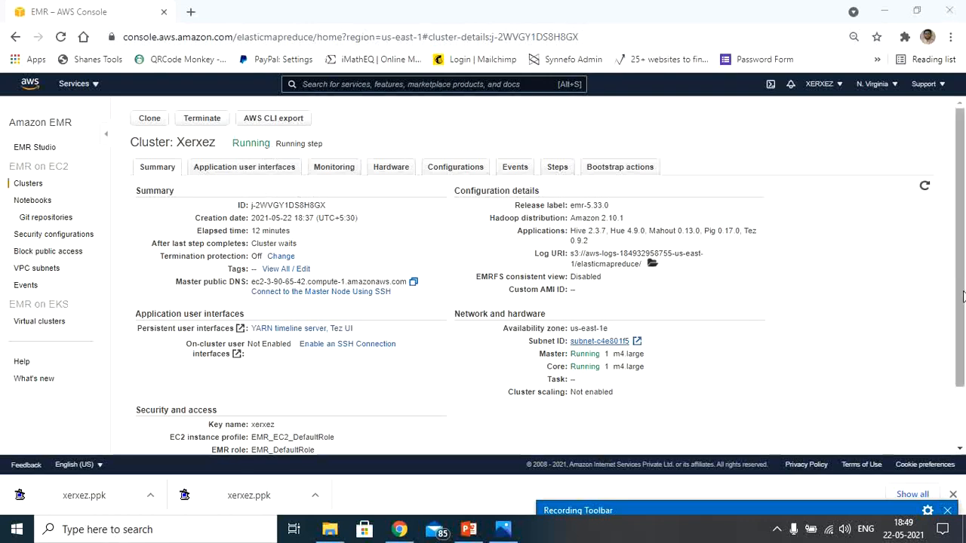
scroll(960, 315, "down", 1)
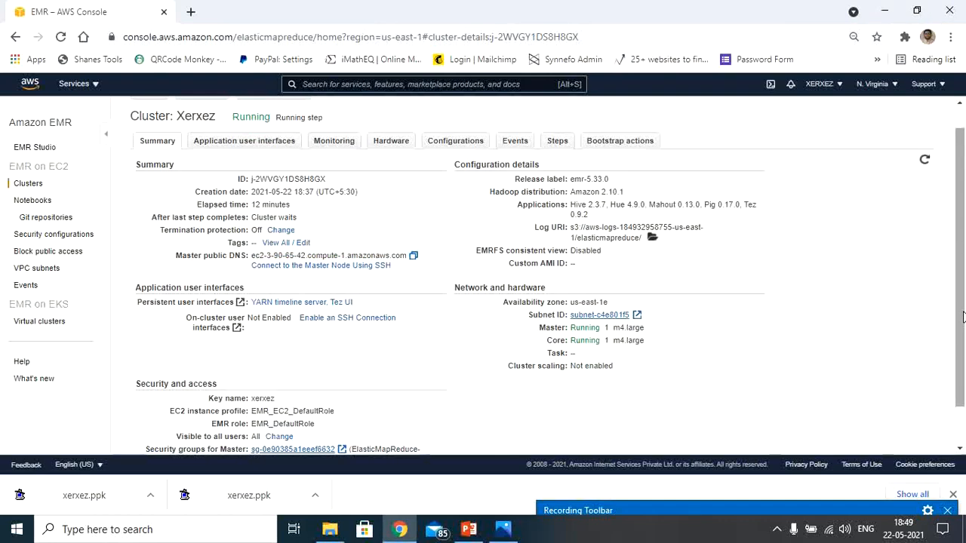
left_click_drag(961, 316, 962, 353)
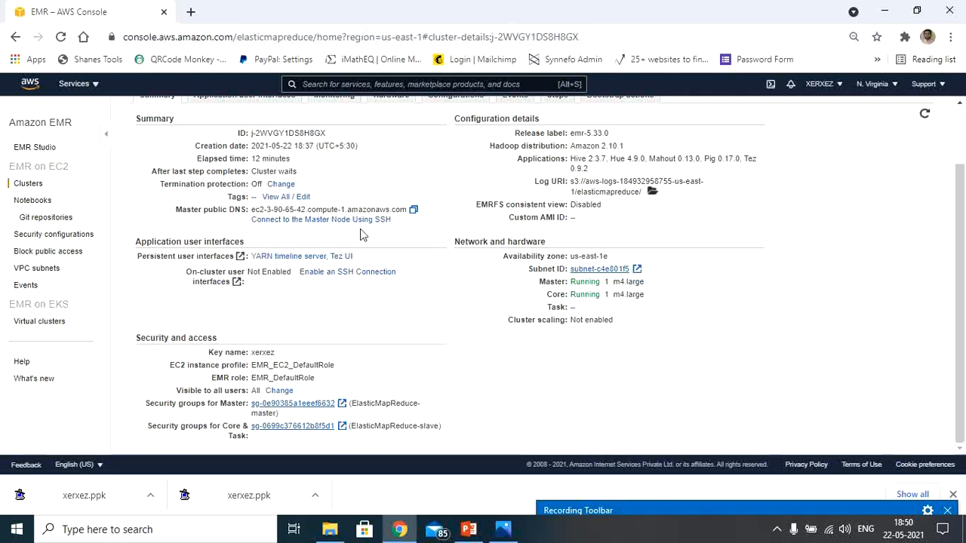
right_click(300, 408)
left_click(407, 297)
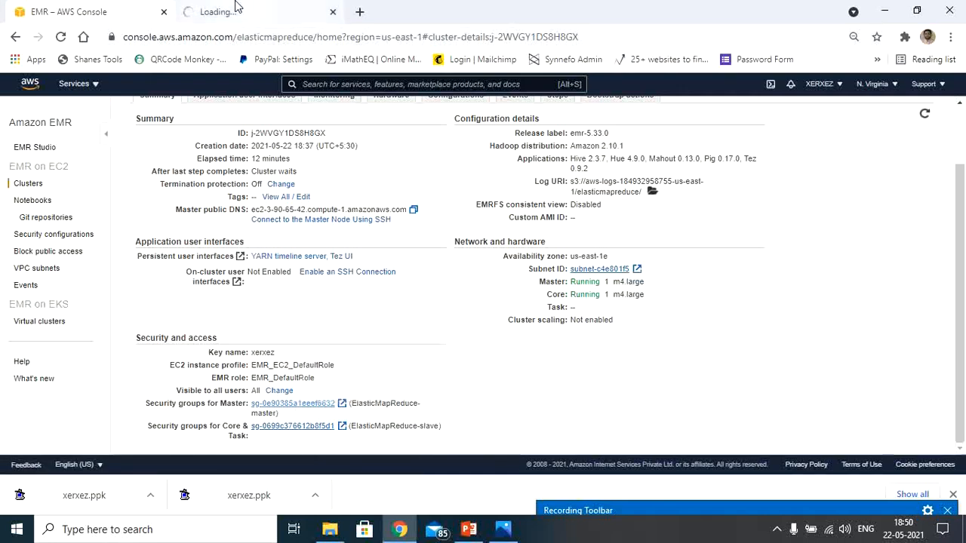
left_click(236, 9)
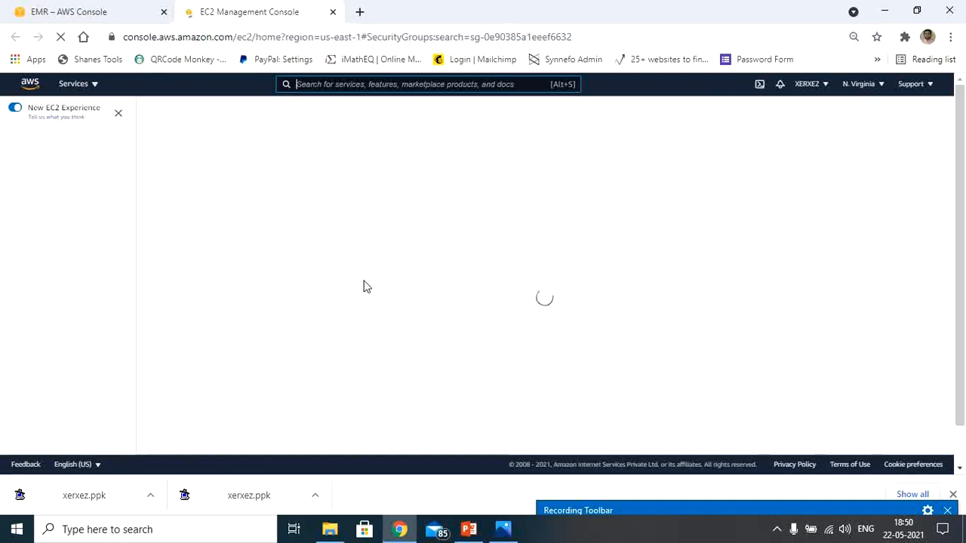
left_click(98, 11)
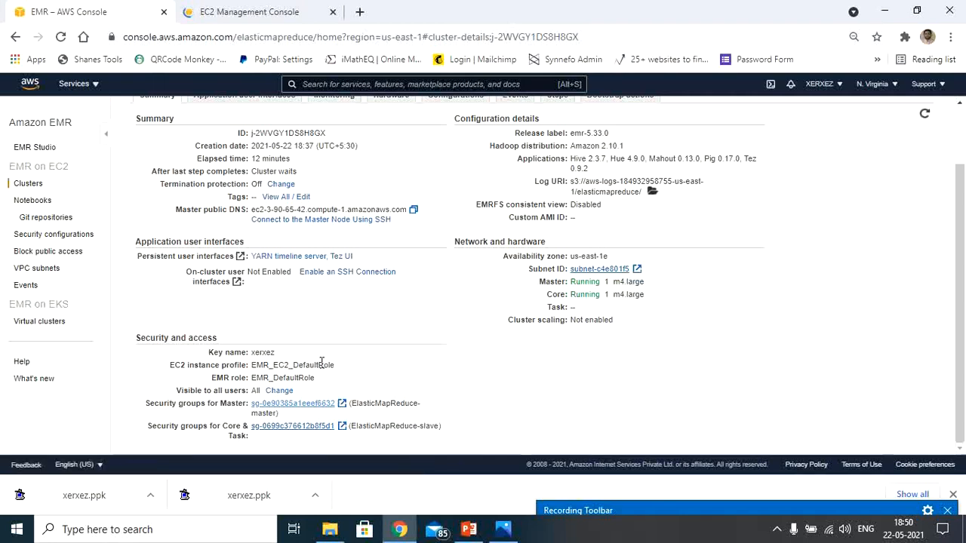
left_click(298, 4)
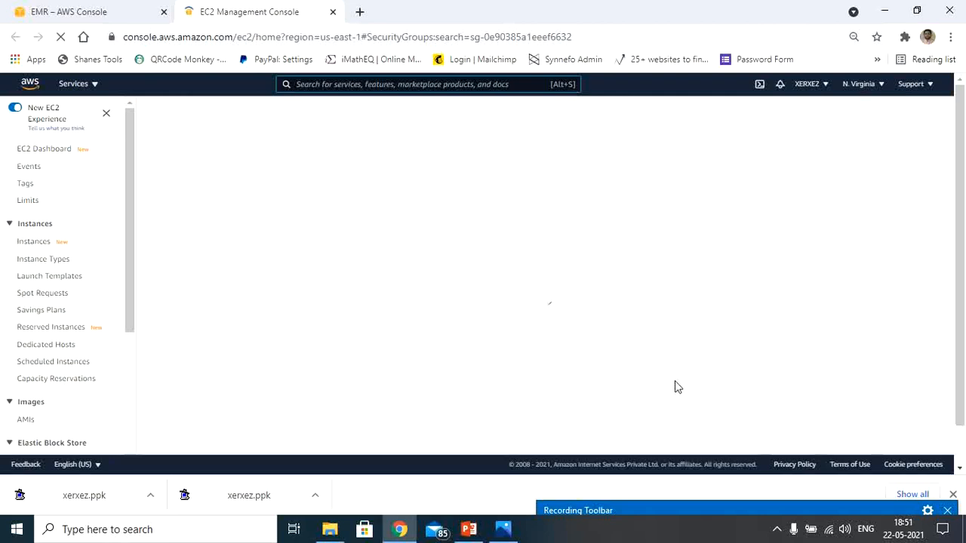
Select the ElasticMapReduce-master security group and enlarge its details pane.
mouse_move(798, 510)
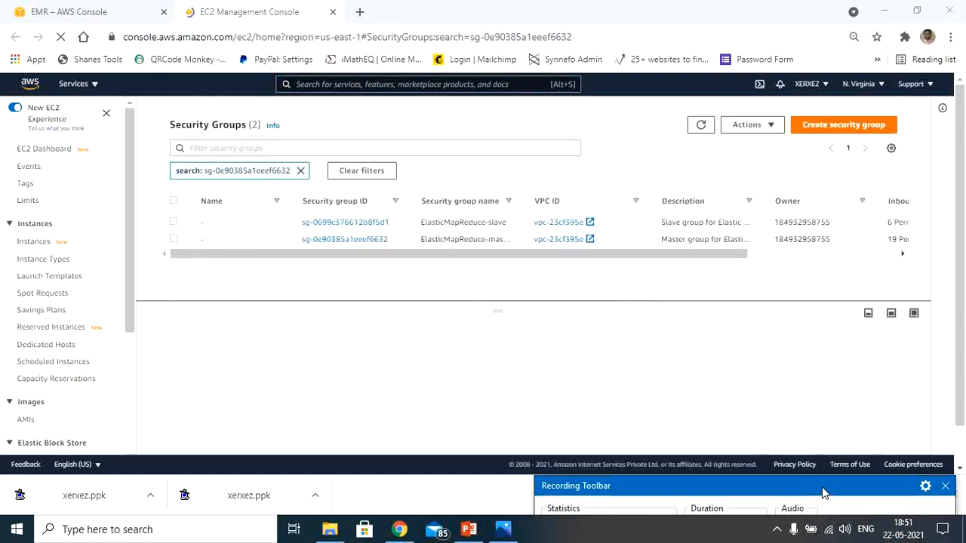
mouse_move(821, 486)
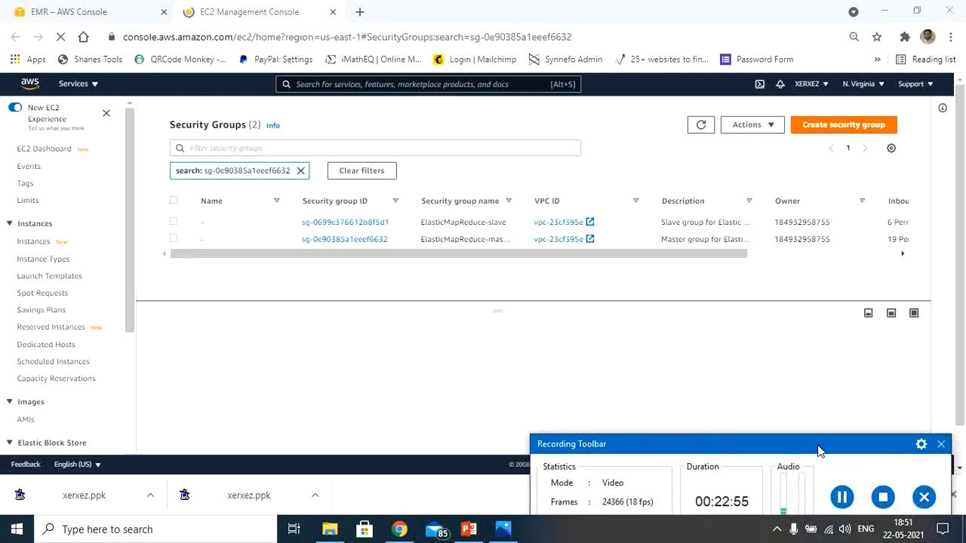
left_click_drag(821, 449, 848, 477)
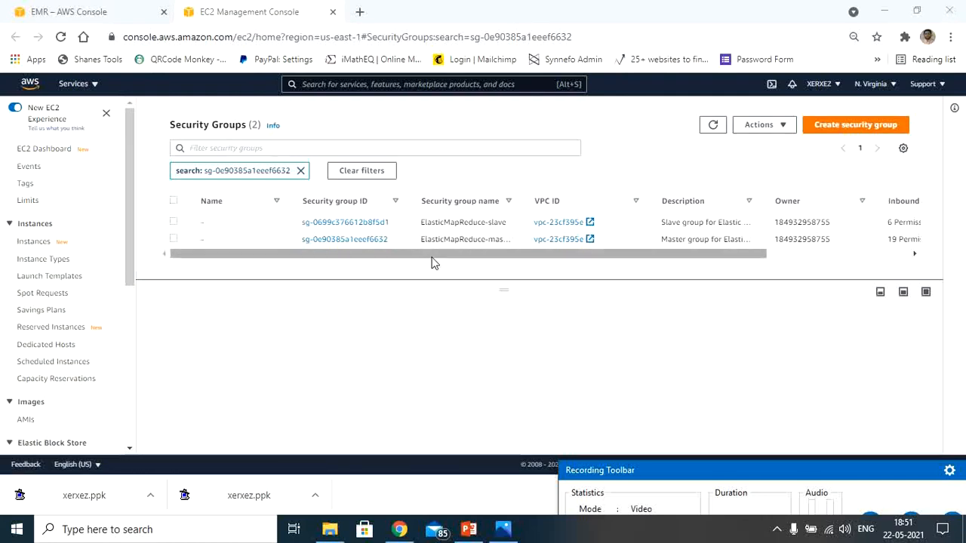
left_click(173, 239)
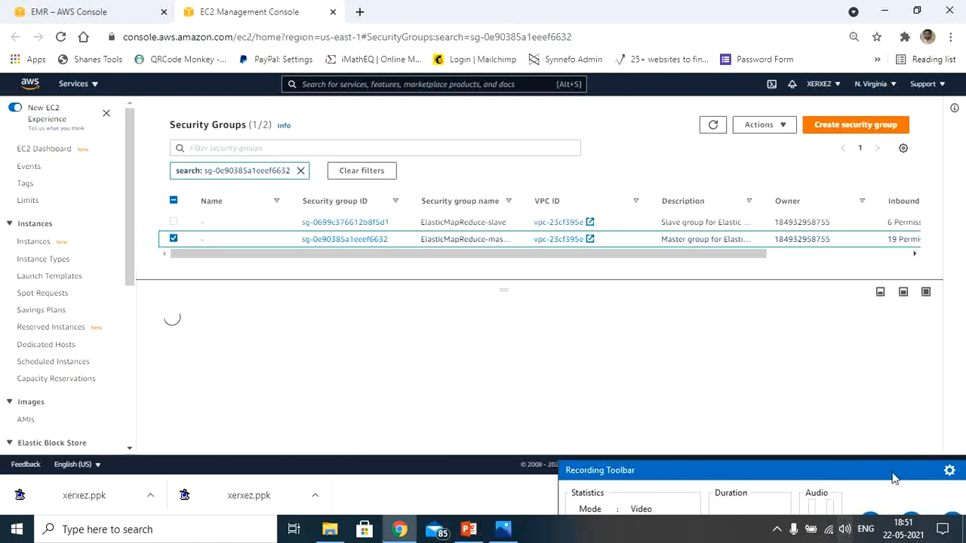
left_click_drag(884, 472, 872, 506)
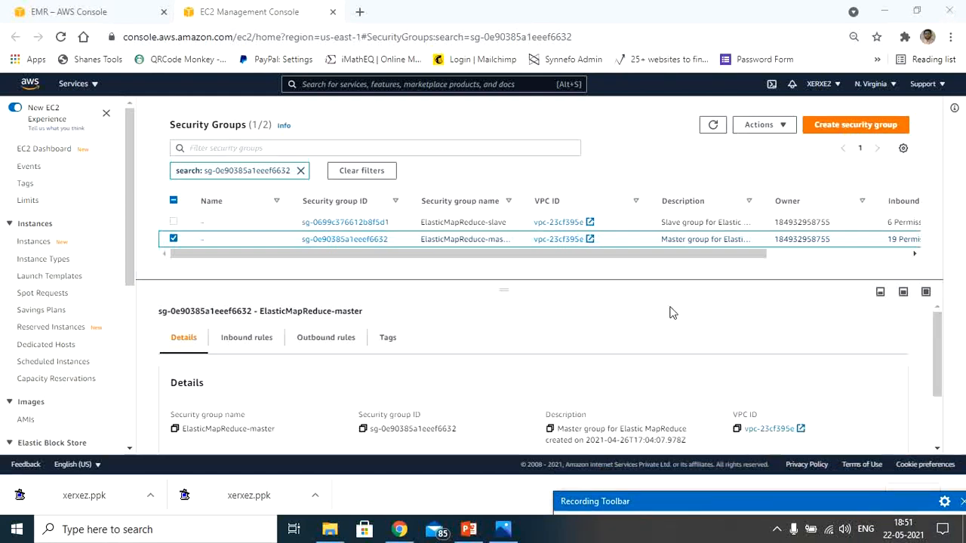
left_click_drag(509, 289, 511, 245)
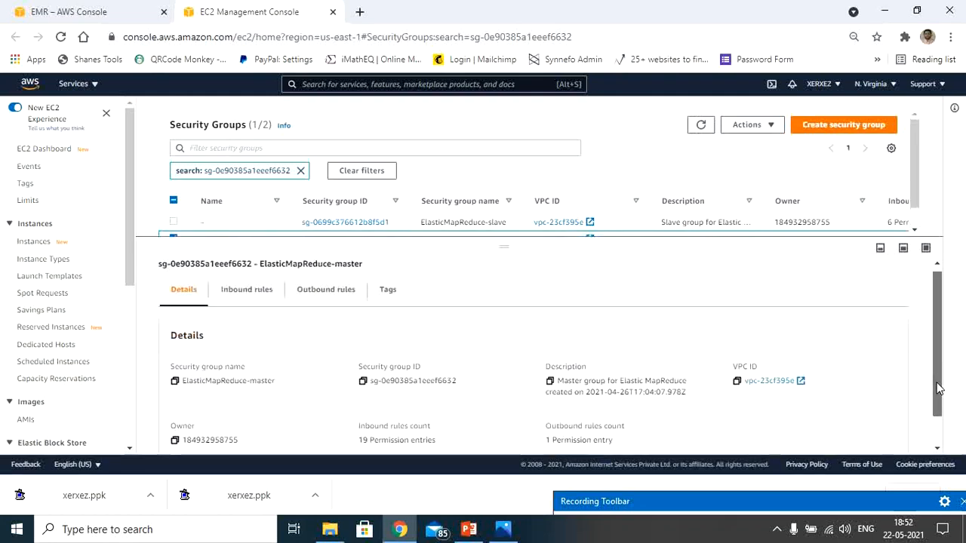
Review the inbound rules of the ElasticMapReduce-master security group, including the SSH rule, and close the EC2 tab.
mouse_move(938, 388)
left_mouse_down()
mouse_move(940, 405)
mouse_move(935, 379)
left_mouse_up()
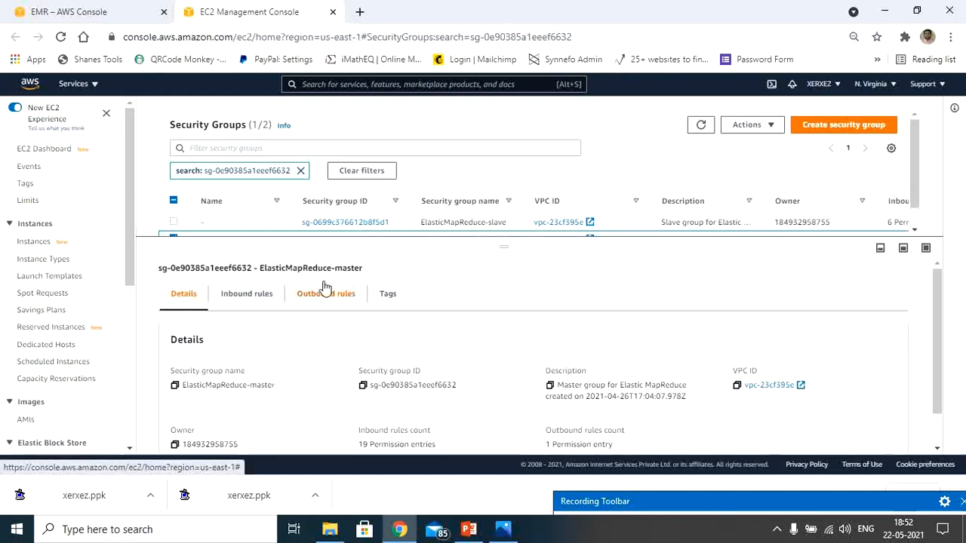
left_click(255, 298)
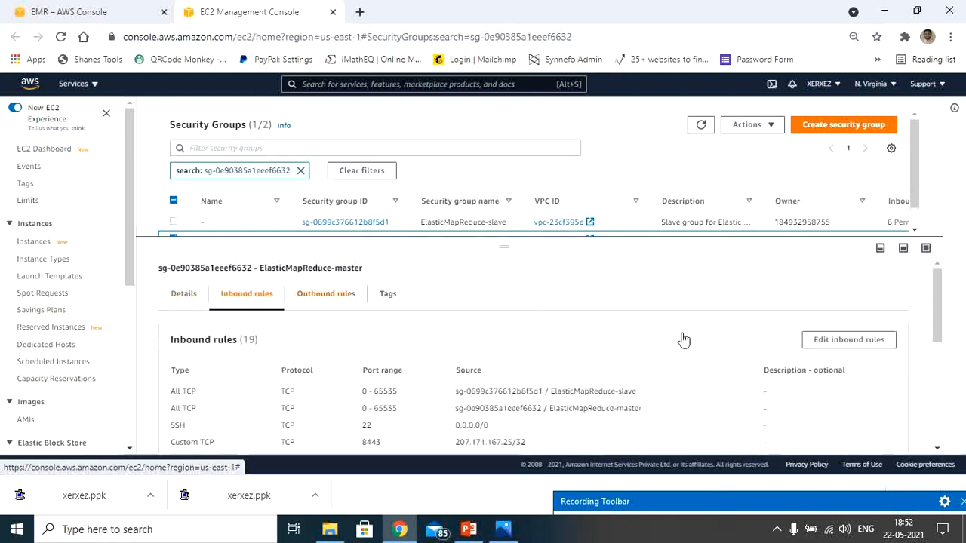
left_click_drag(938, 309, 939, 336)
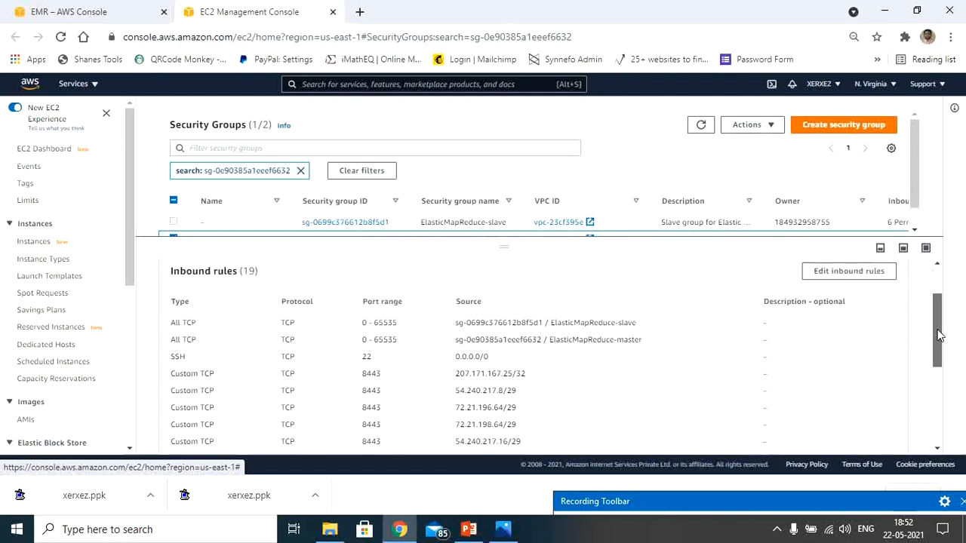
left_click_drag(938, 335, 939, 340)
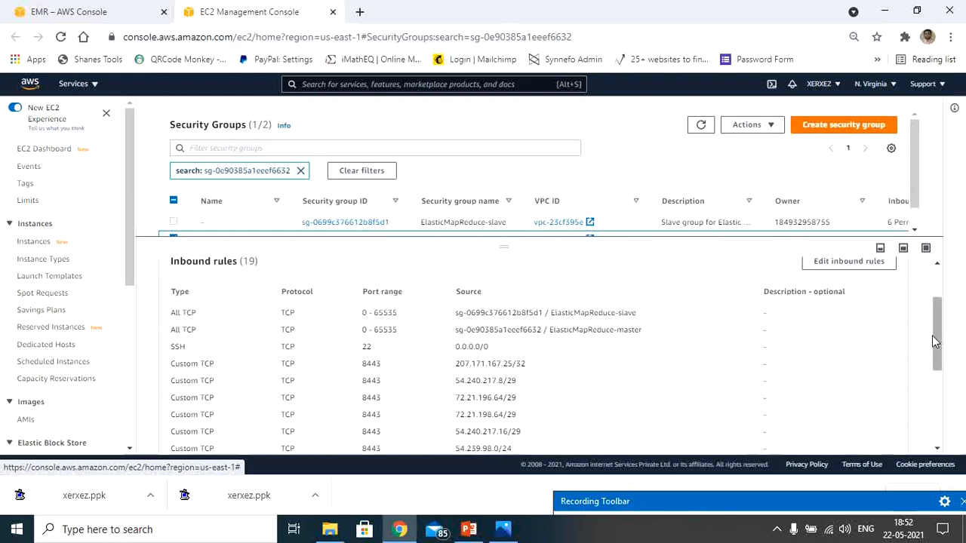
left_click_drag(940, 340, 941, 412)
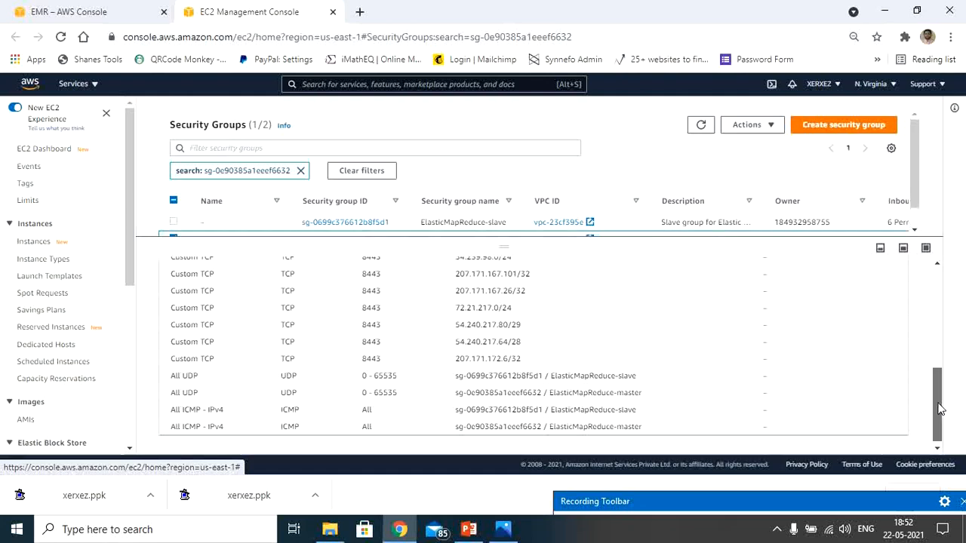
left_click_drag(940, 410, 935, 273)
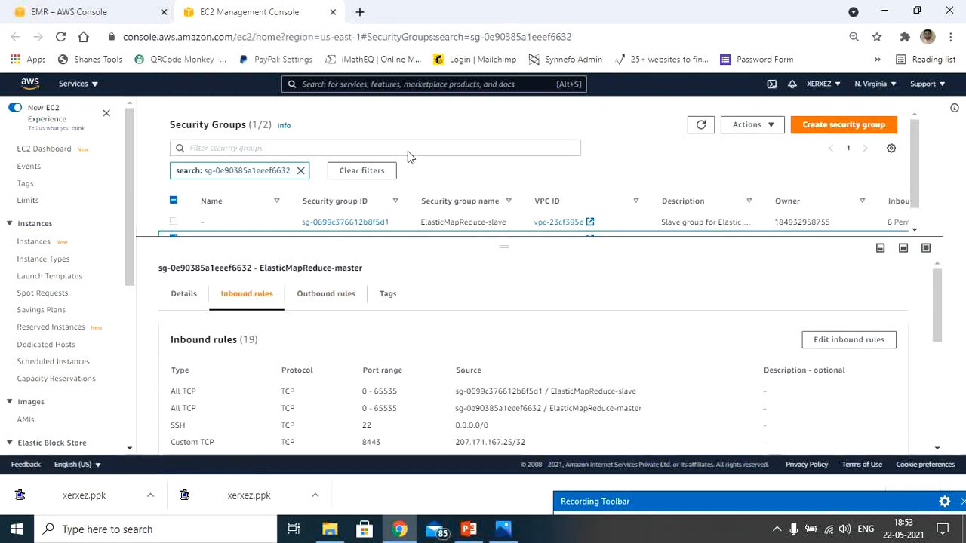
key("ctrl+w")
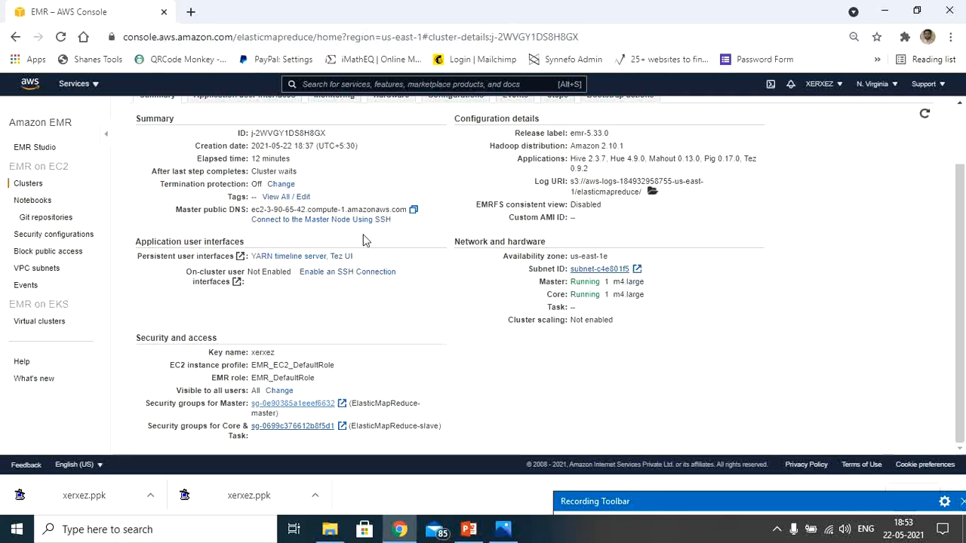
Find and launch PuTTY, and move its configuration window clear of the cluster's summary details.
left_click(150, 532)
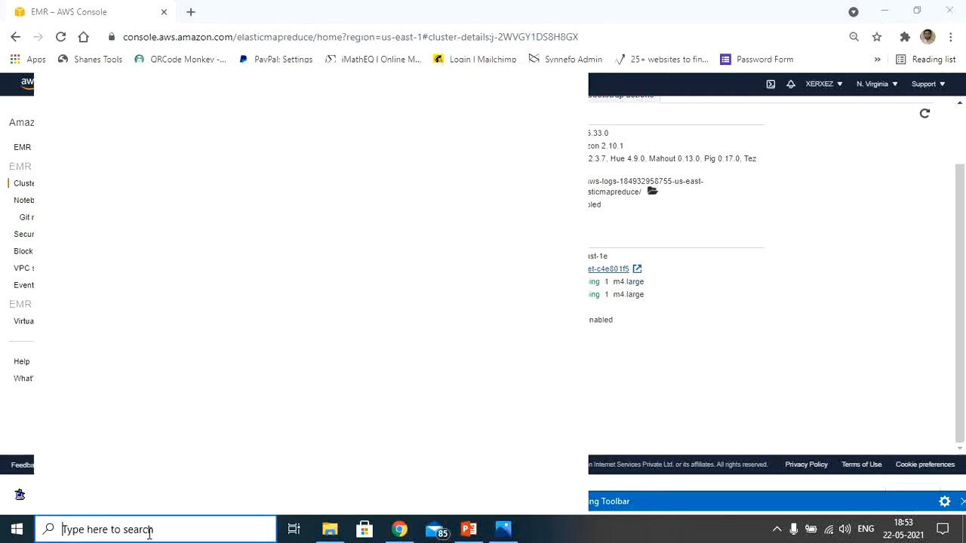
type("putty")
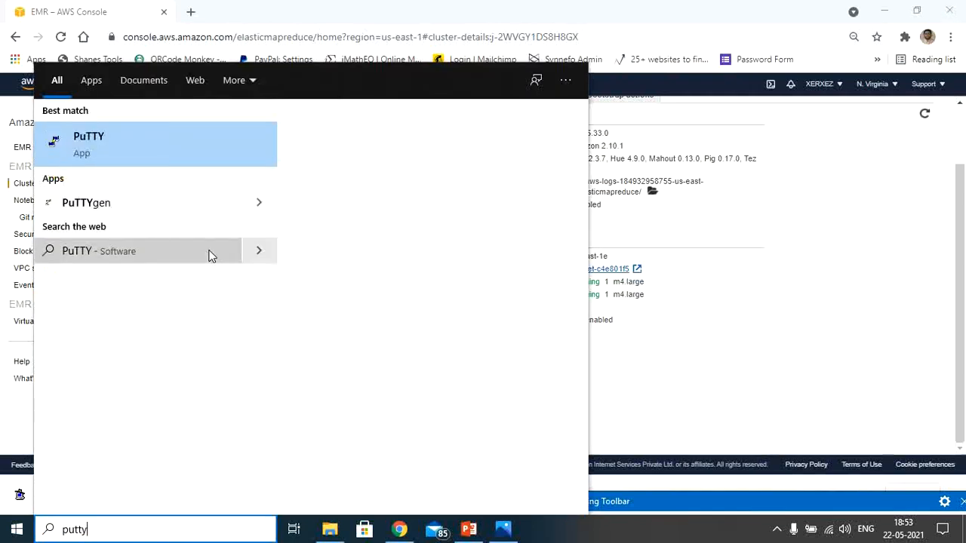
left_click(109, 136)
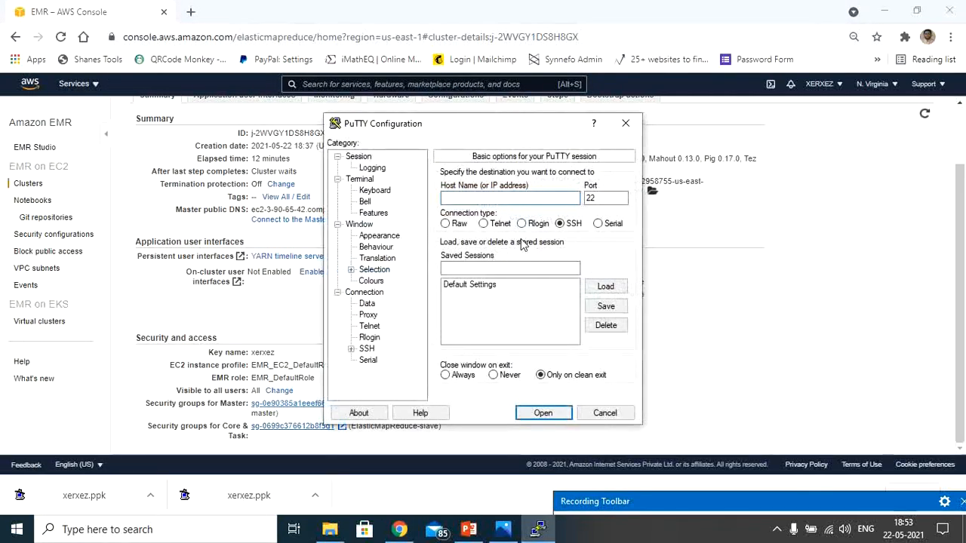
left_click_drag(508, 133, 828, 204)
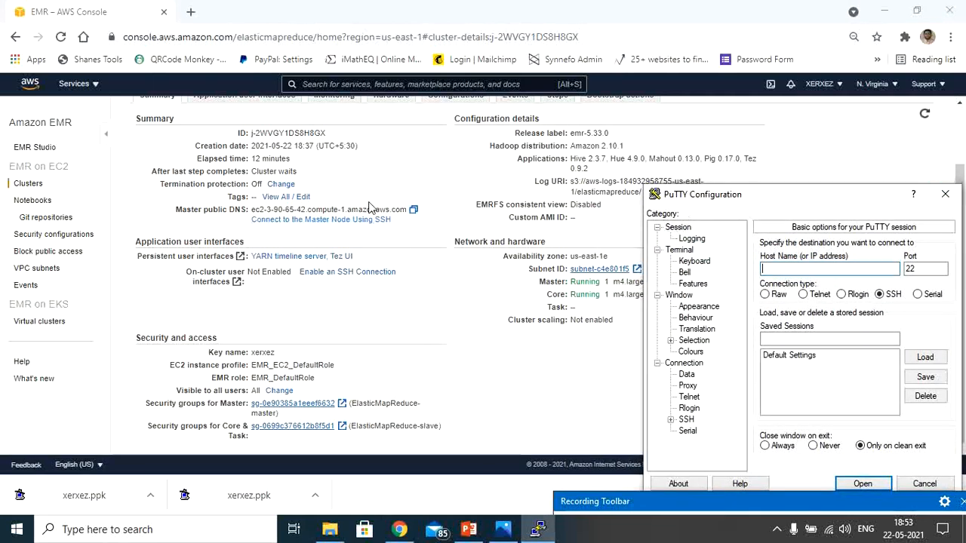
Open the cluster's instructions for connecting to the master node using SSH and copy the hadoop host name for Windows.
left_click(351, 223)
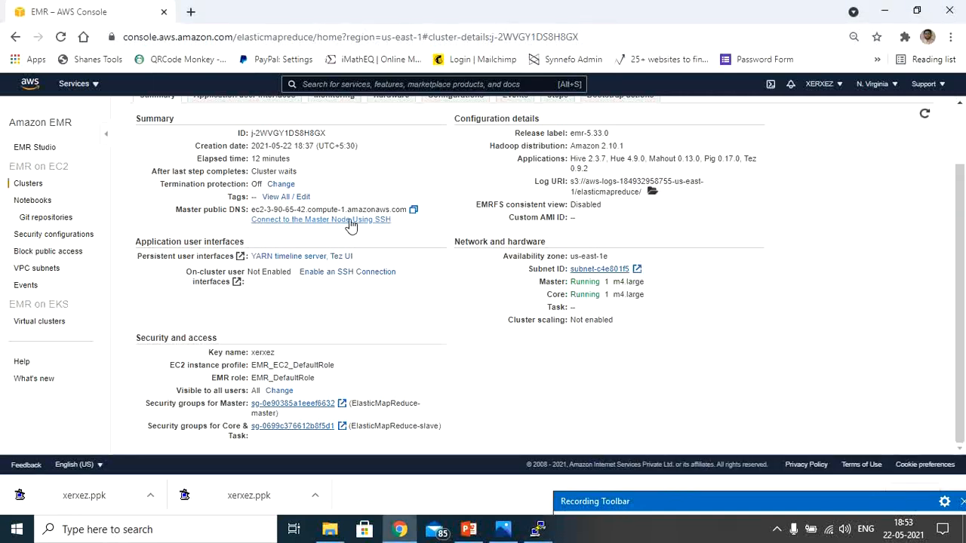
right_click(350, 224)
left_click(317, 235)
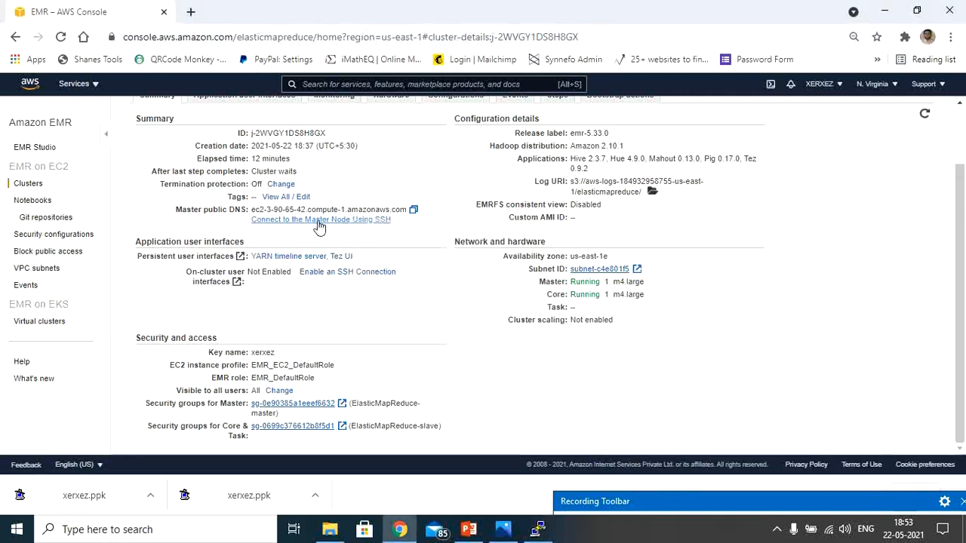
left_click(319, 219)
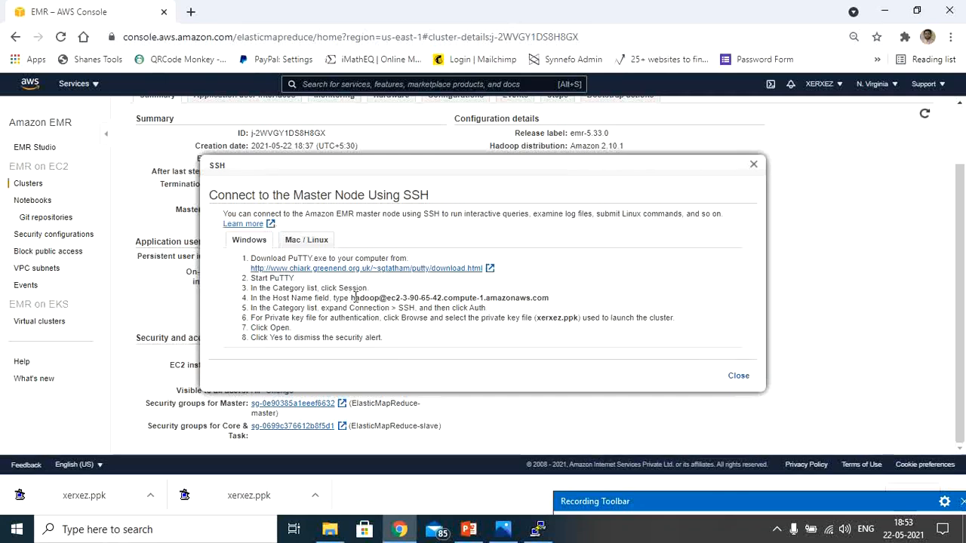
left_click_drag(351, 298, 547, 298)
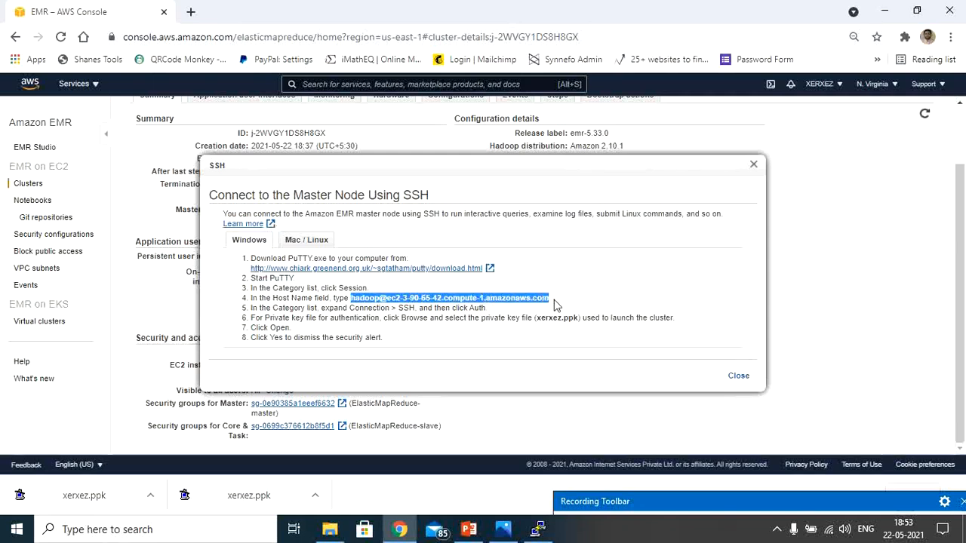
right_click(540, 298)
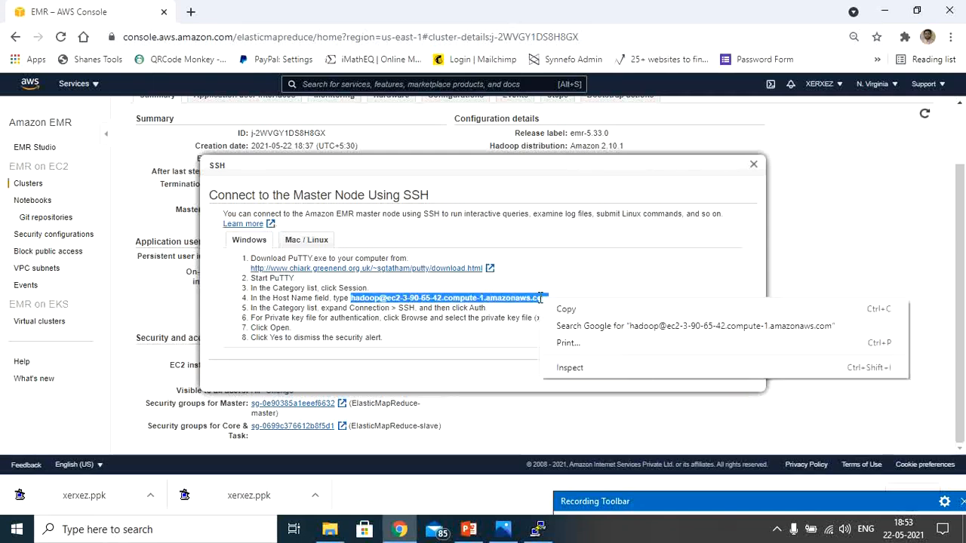
left_click(566, 309)
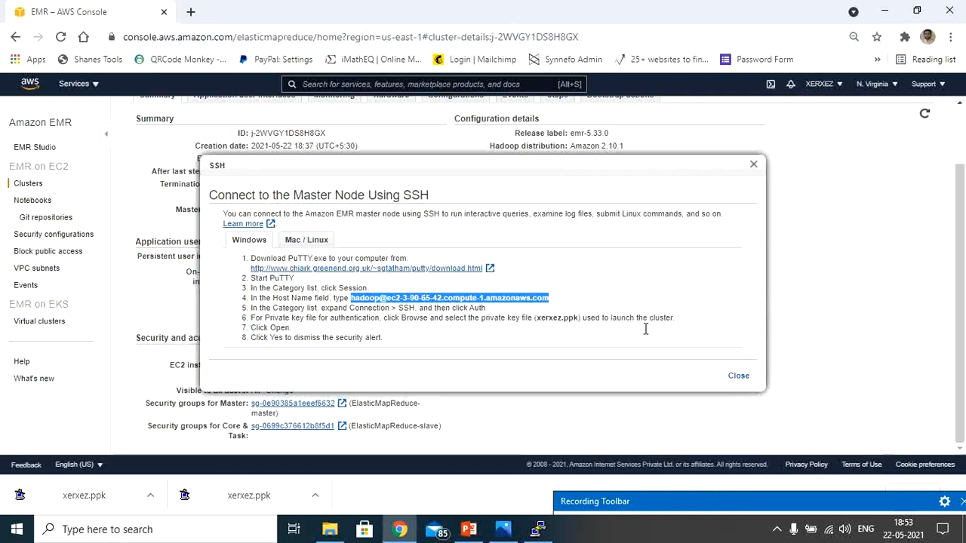
left_click(537, 529)
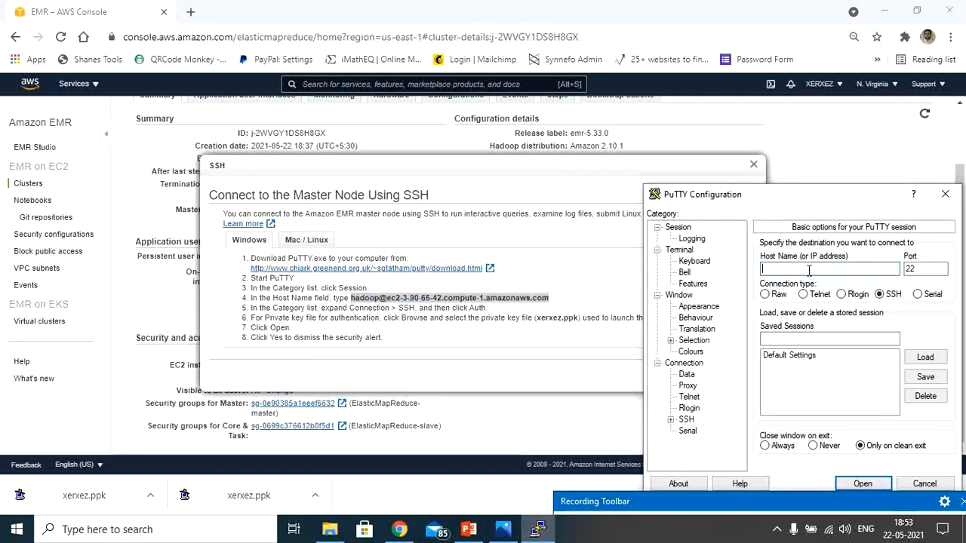
left_click_drag(798, 193, 471, 129)
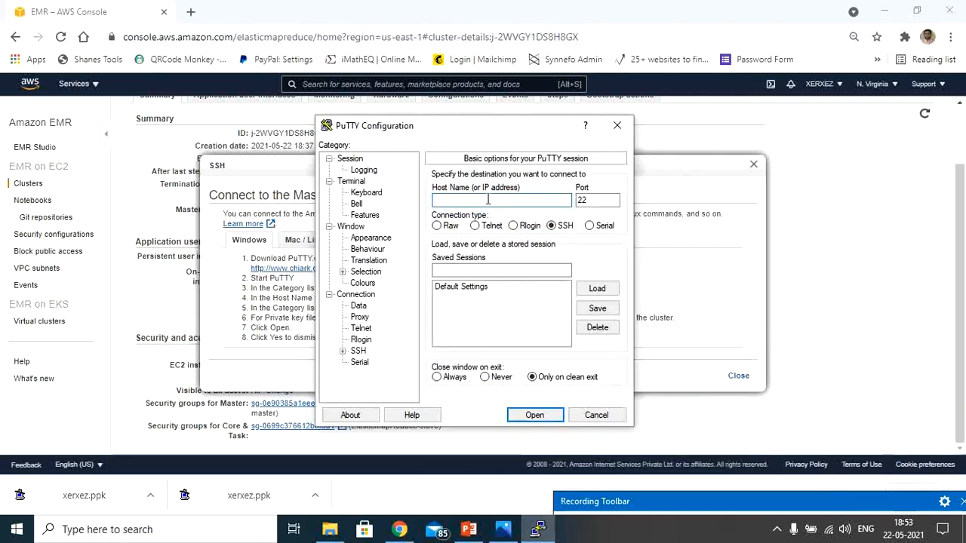
key("ctrl+v")
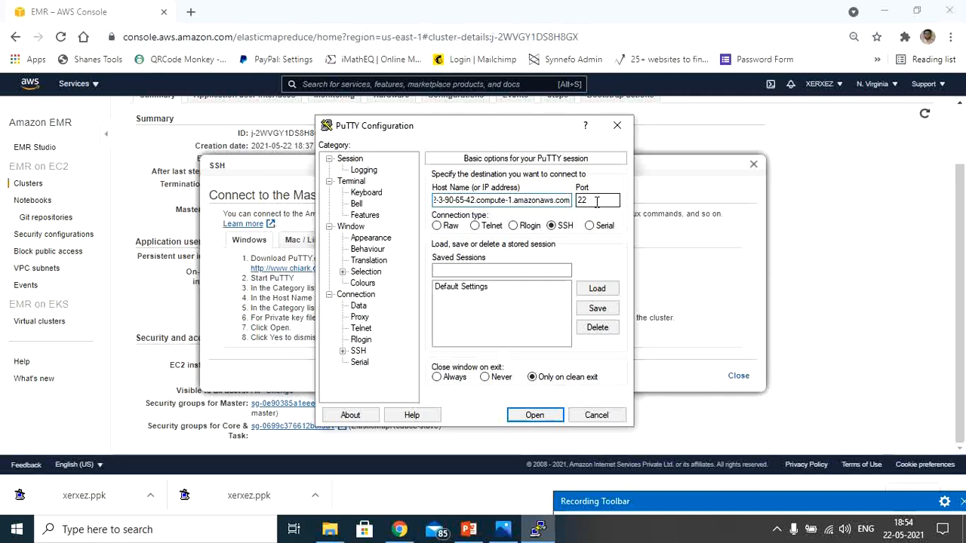
Set PuTTY's terminal window font to Courier New, Bold, size 16.
left_click(370, 238)
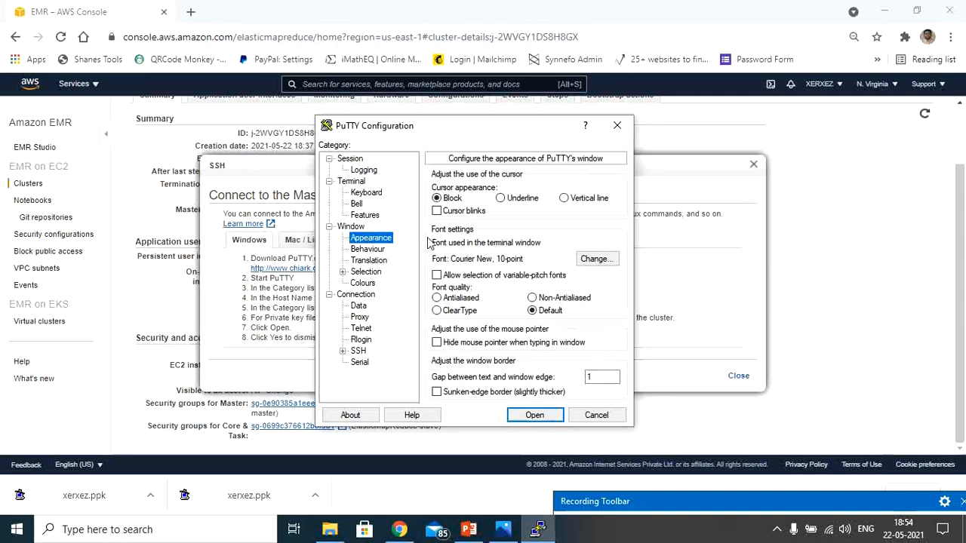
left_click(590, 261)
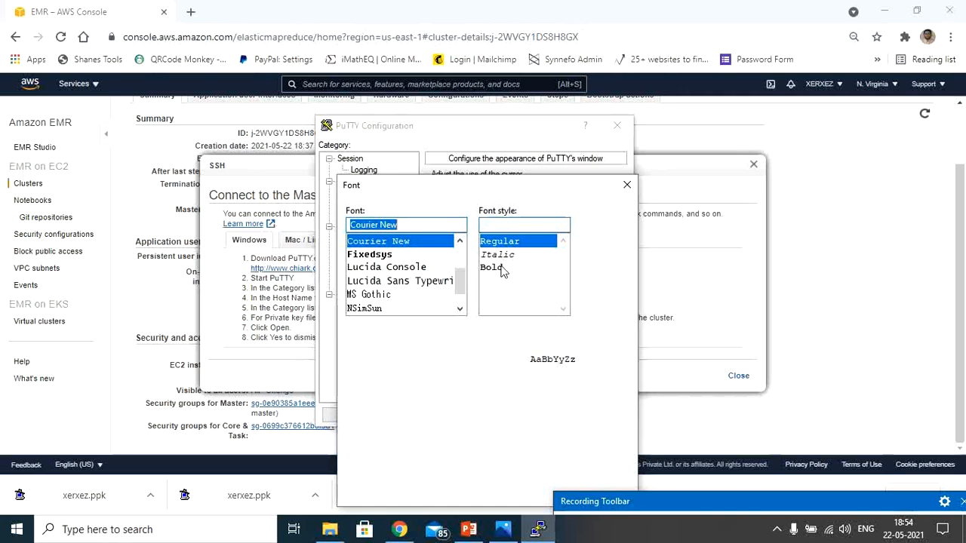
left_click(496, 270)
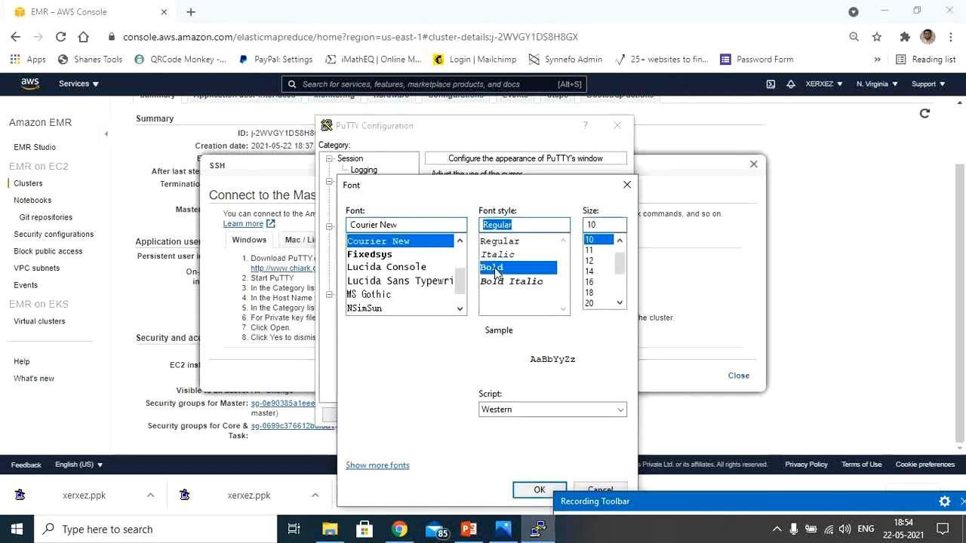
left_click(592, 283)
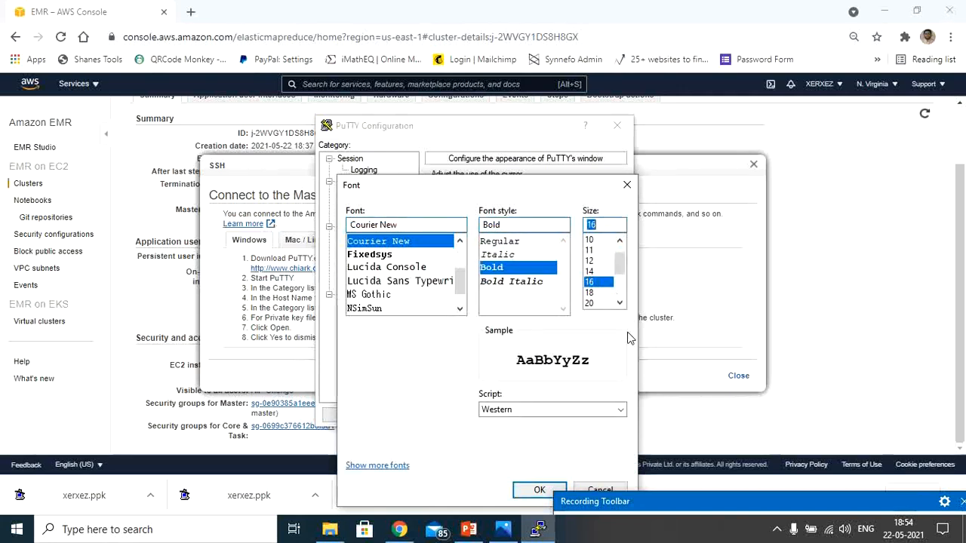
left_click(530, 492)
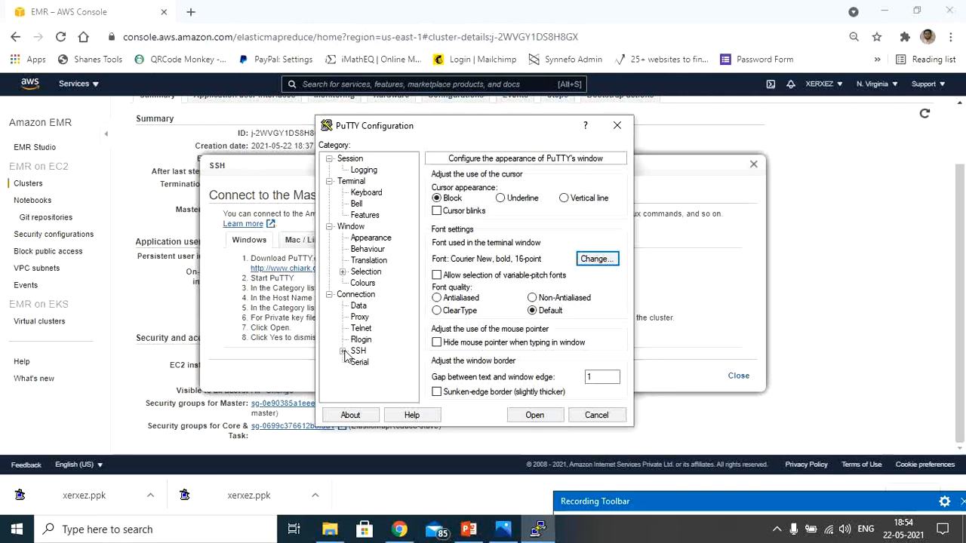
Choose the xerxez private key file from Downloads for PuTTY's SSH authentication.
left_click(343, 351)
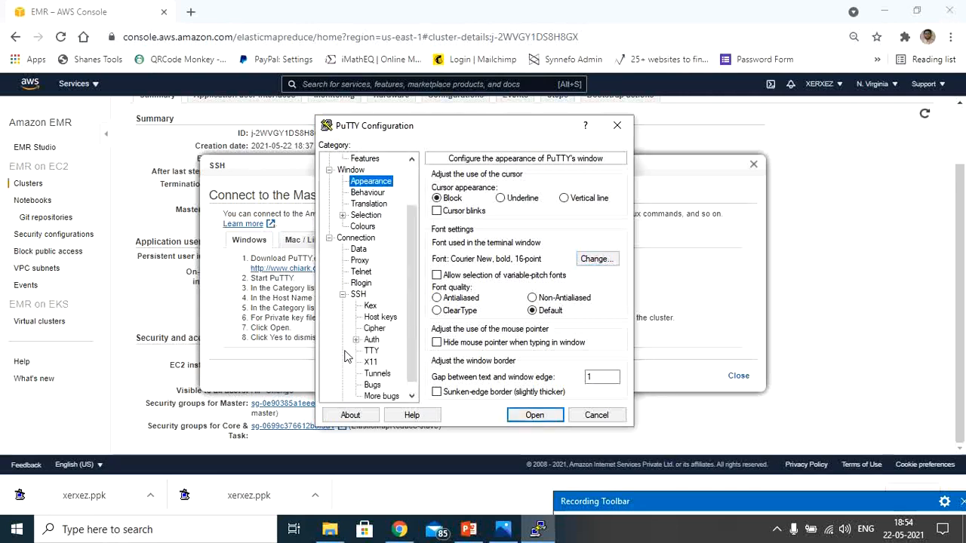
left_click(372, 341)
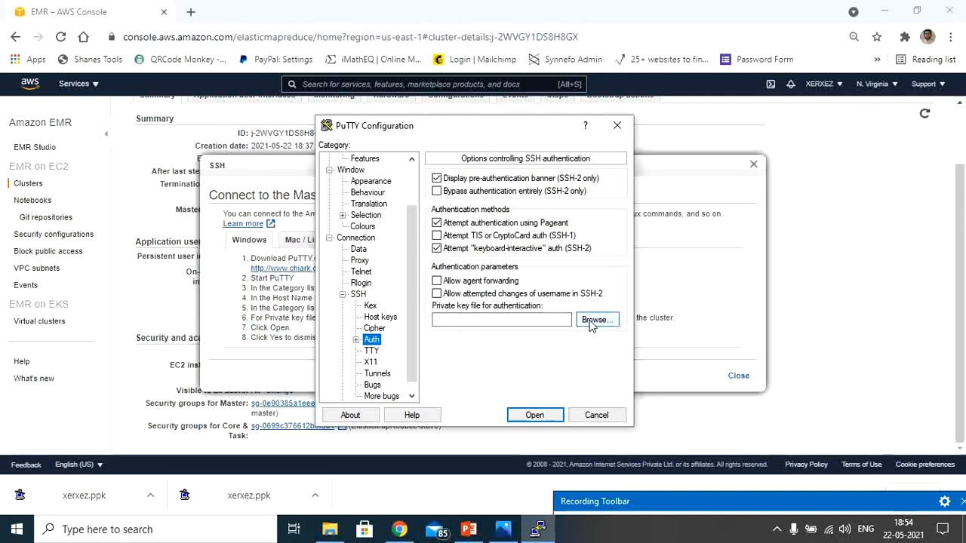
left_click(592, 323)
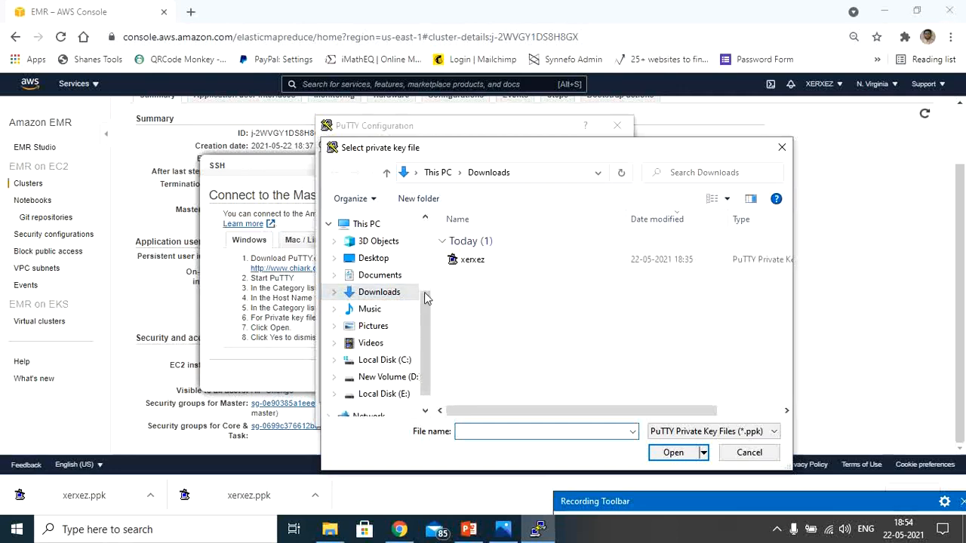
left_click(491, 264)
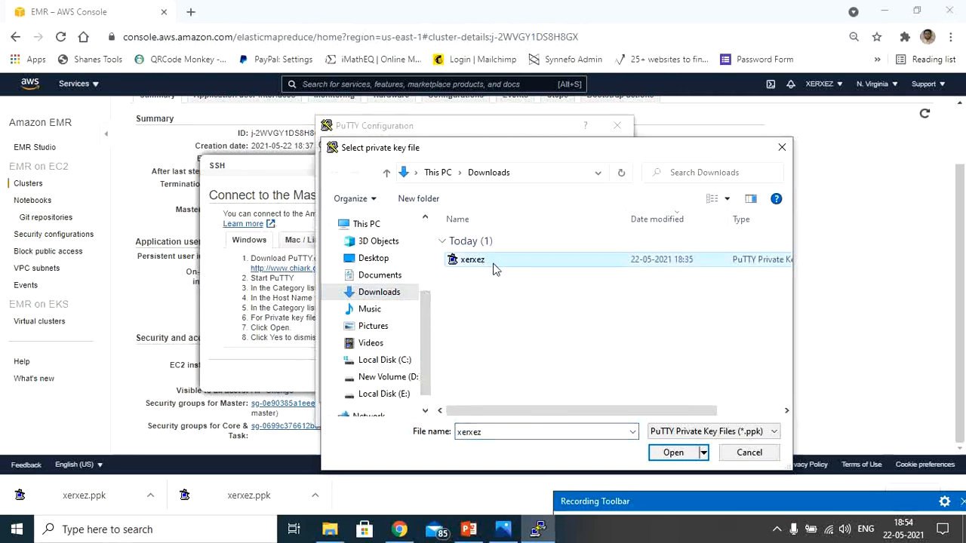
left_click(684, 452)
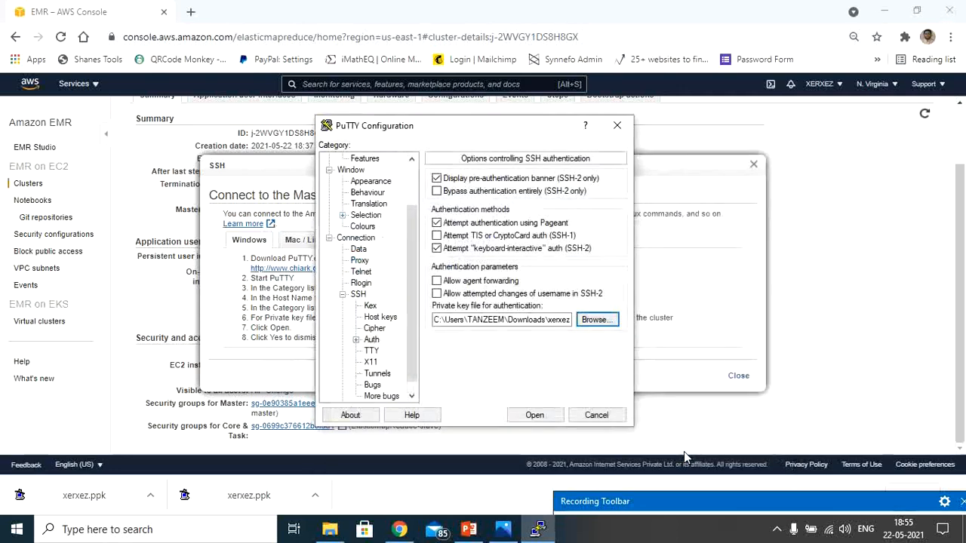
Open the SSH connection to the master node, accept and cache the server's host key, and maximize the terminal window.
left_click(538, 415)
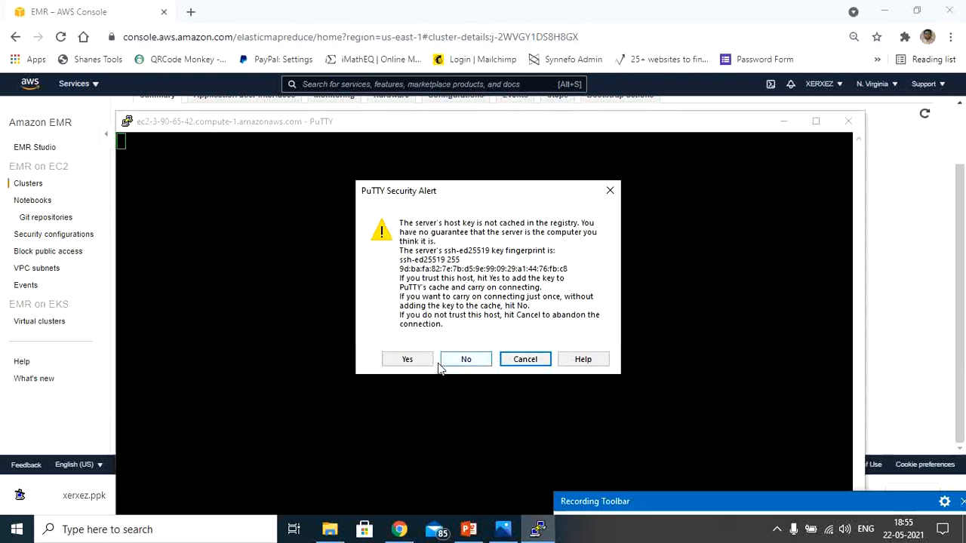
left_click(407, 361)
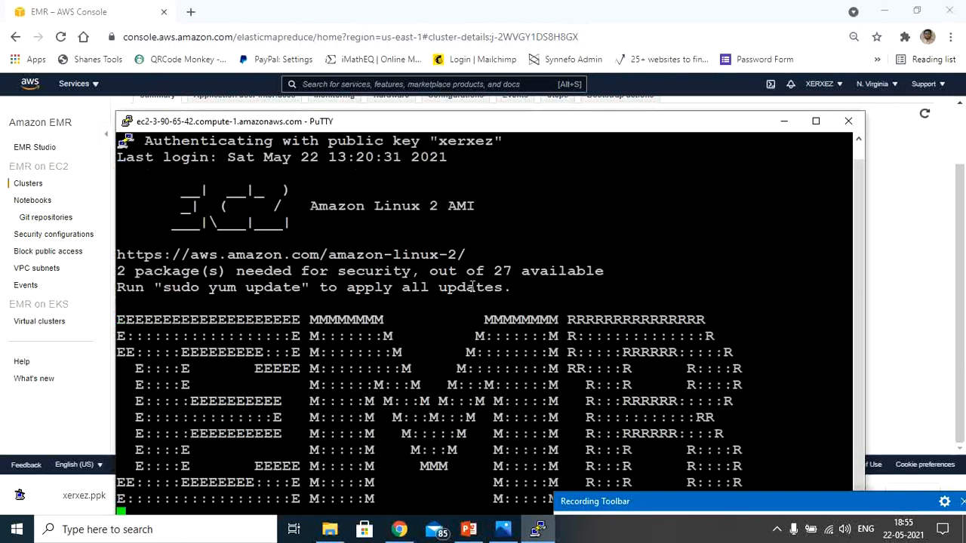
left_click(815, 121)
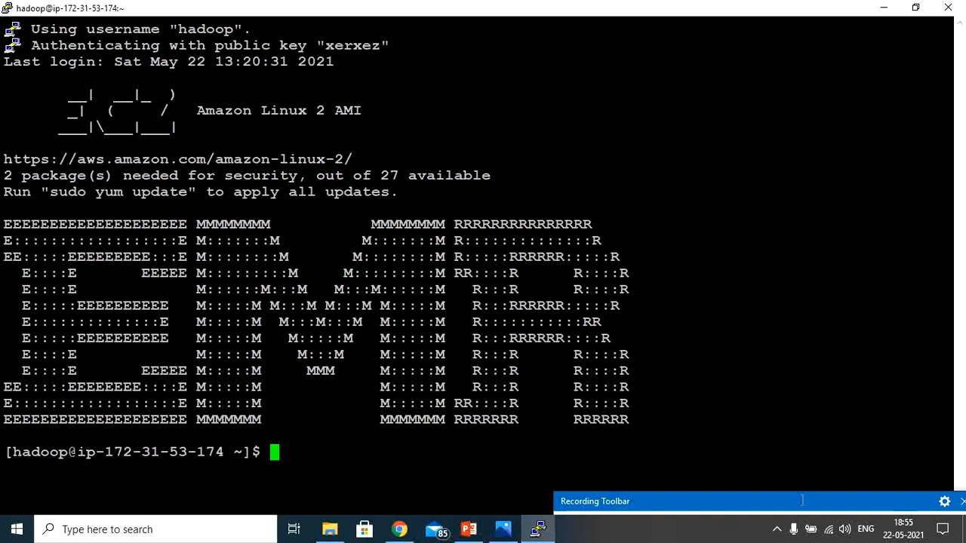
left_click_drag(802, 501, 804, 533)
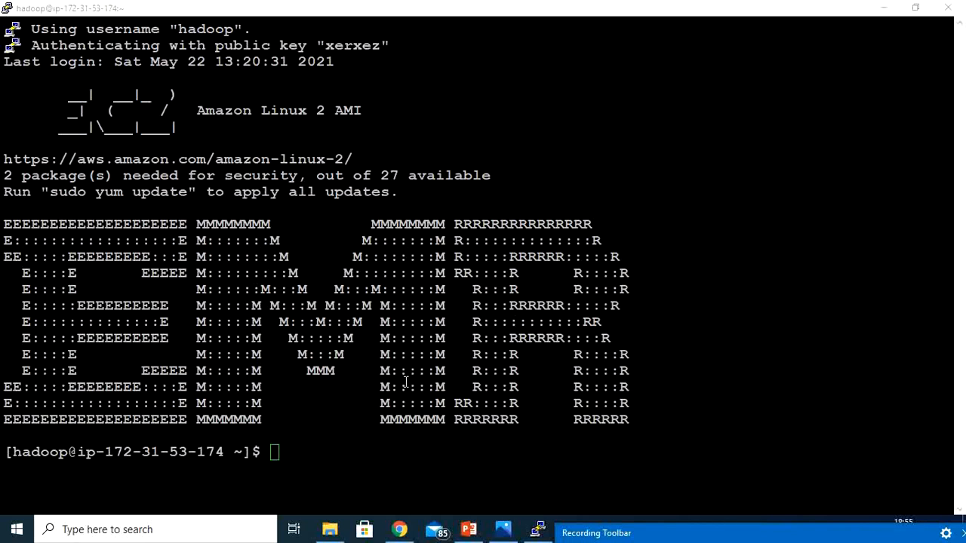
left_click(383, 466)
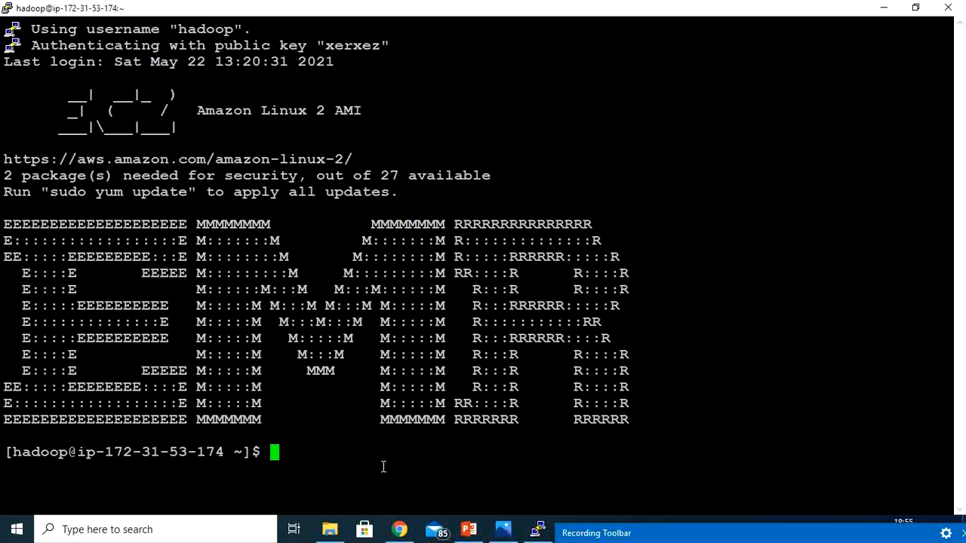
Try to print the Hadoop version on the master node with hadoop --version and hadoop -version.
type("had")
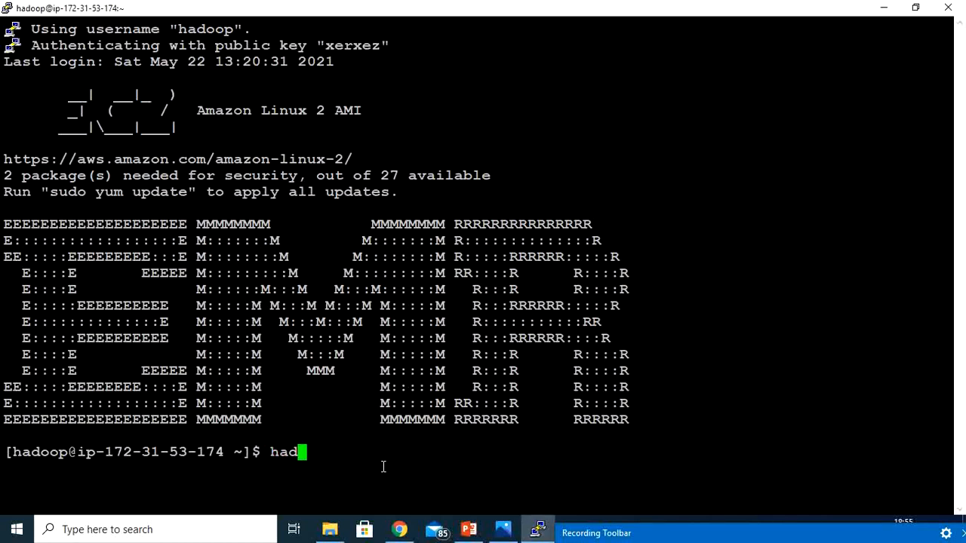
type("oop --")
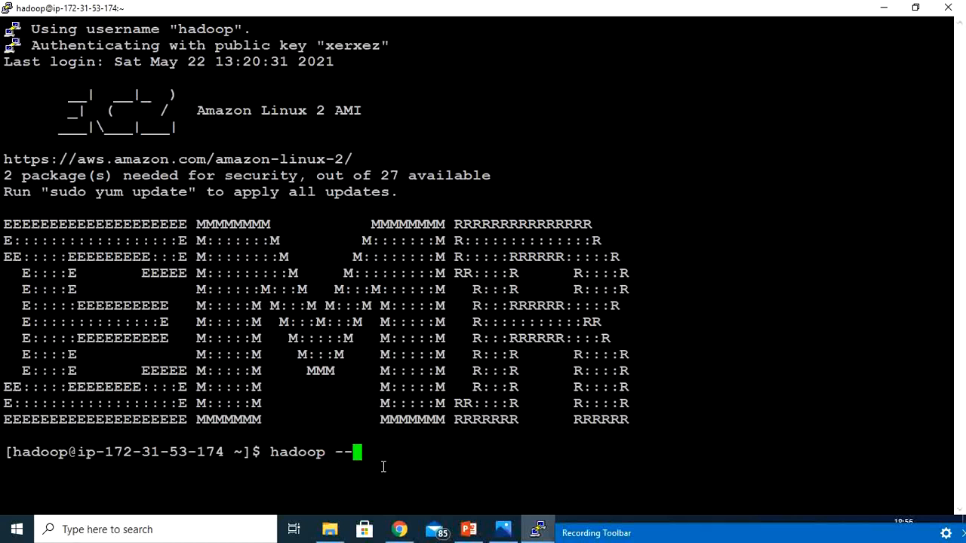
type("version")
key("Return")
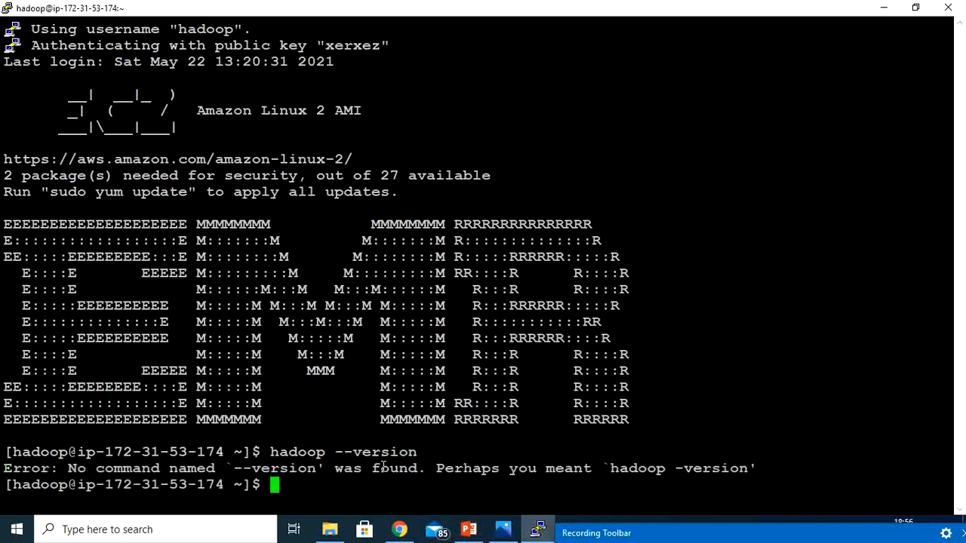
type("hado")
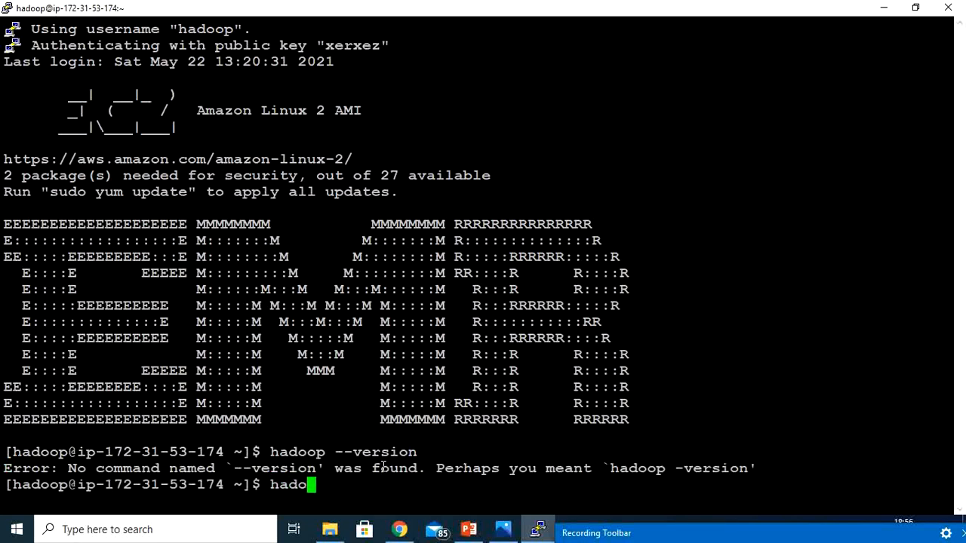
type("op -version")
key("Return")
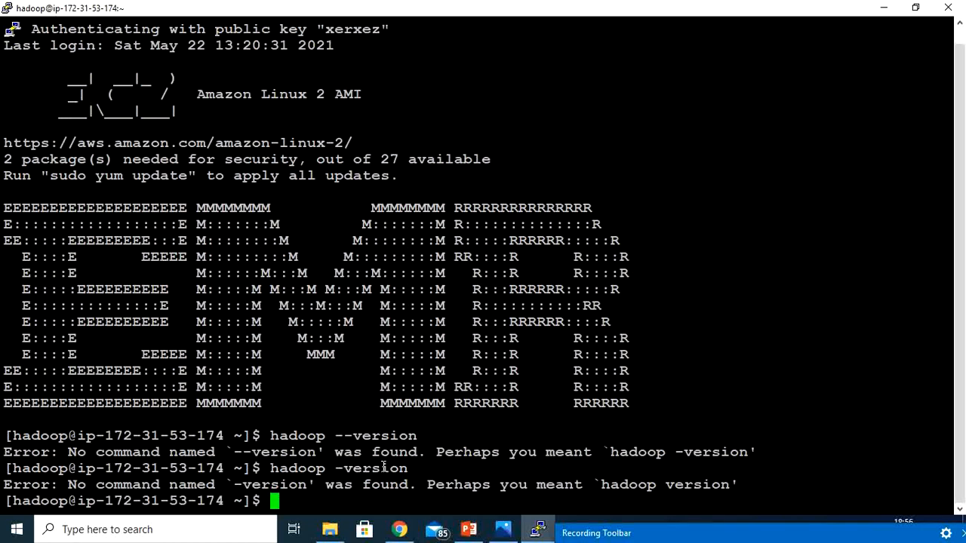
List the hadoop command's usage by running hadoop alone, and print the installed release with hadoop version.
type("hadoop")
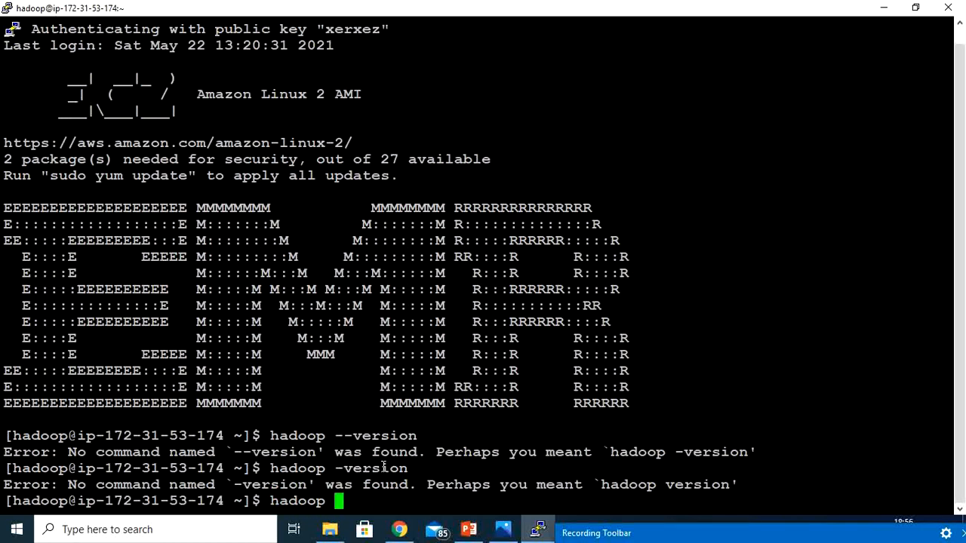
key("Return")
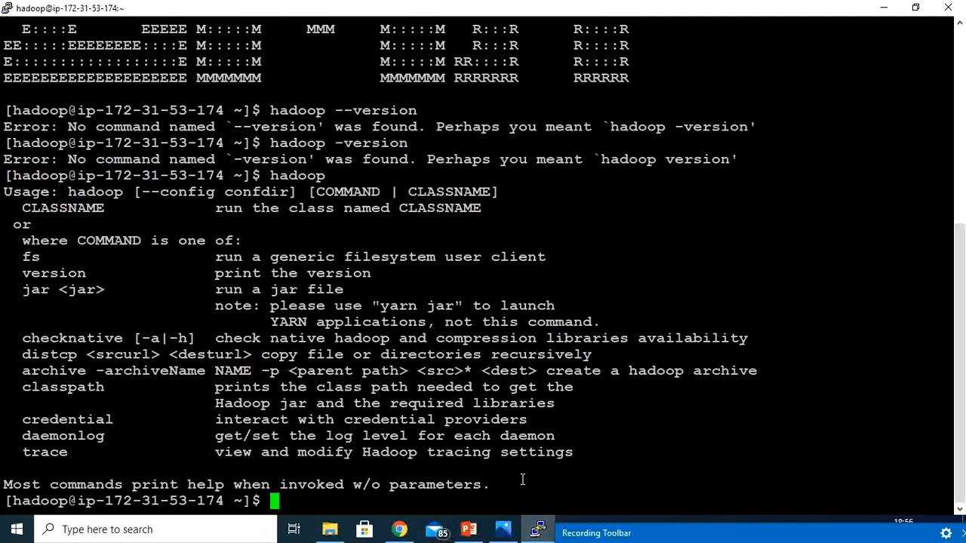
type("hadoop ")
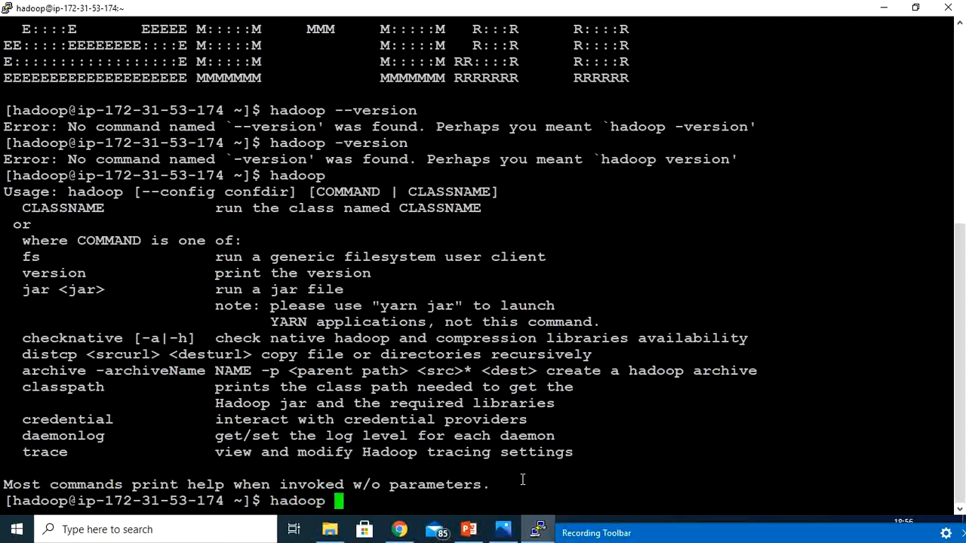
type("version")
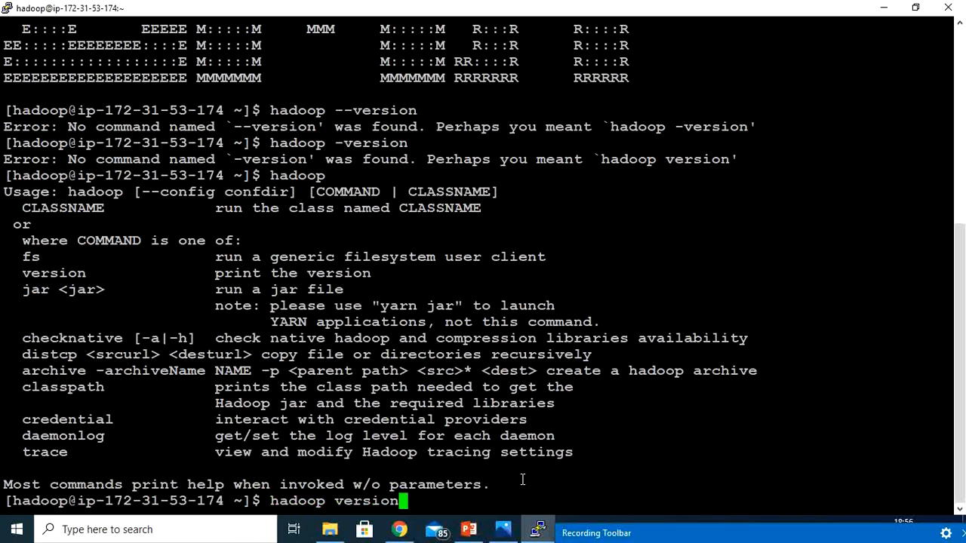
key("Return")
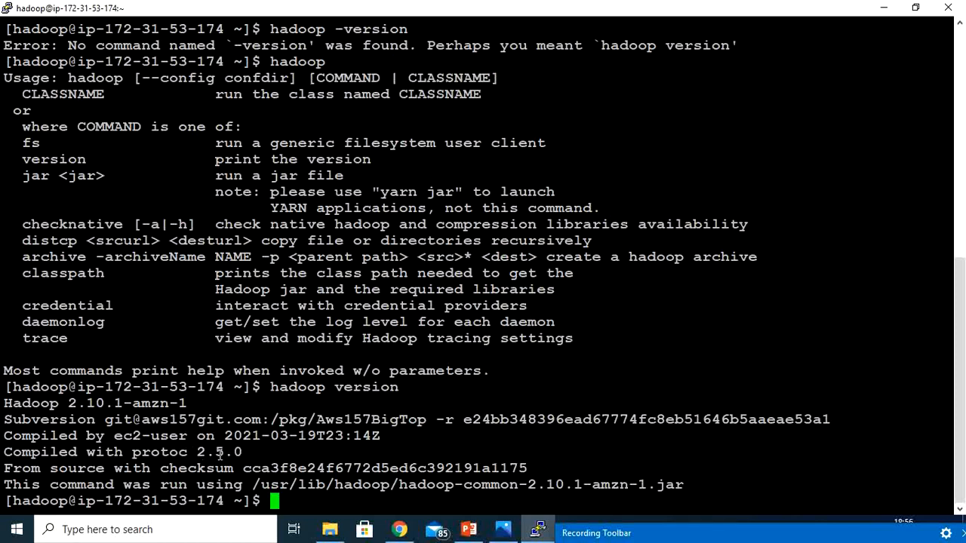
Clear the terminal screen with the clear command.
type("clear")
key("Return")
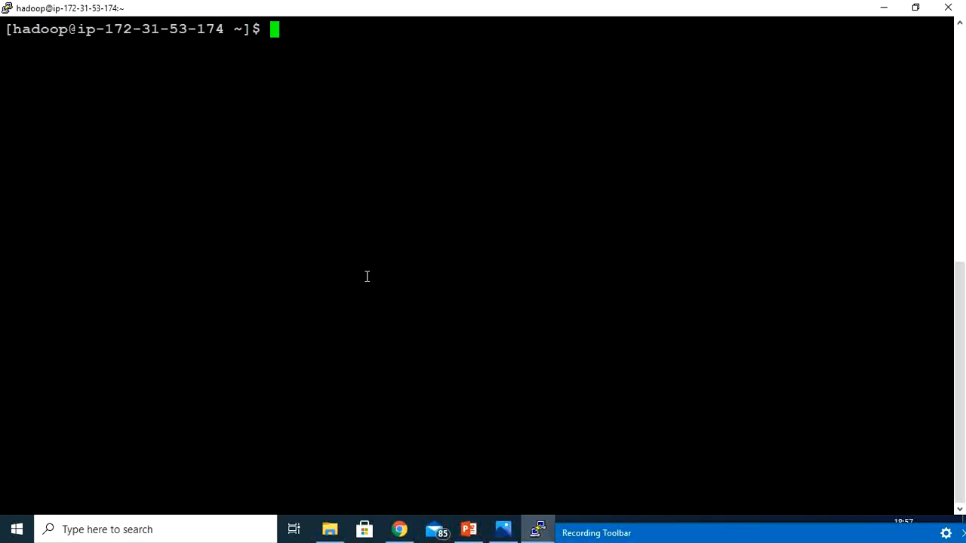
left_click(754, 532)
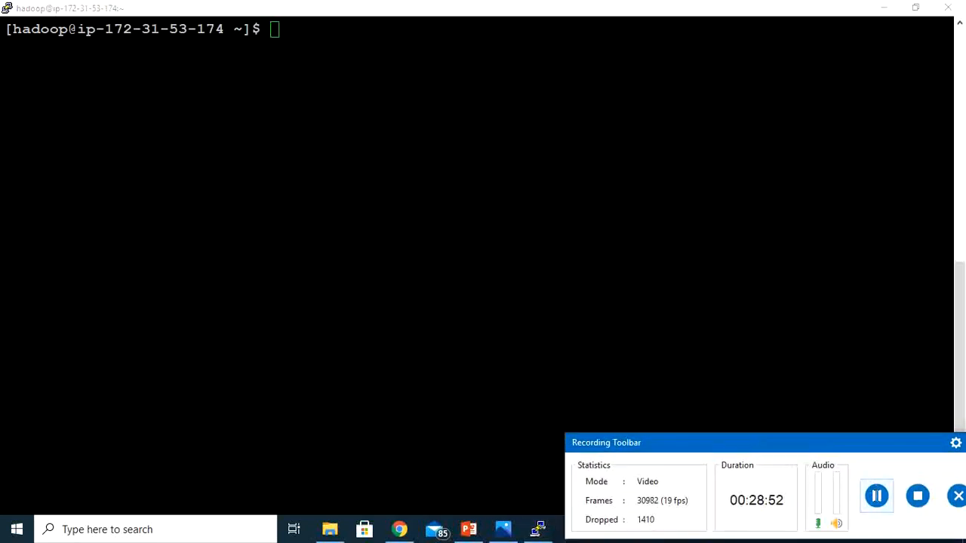